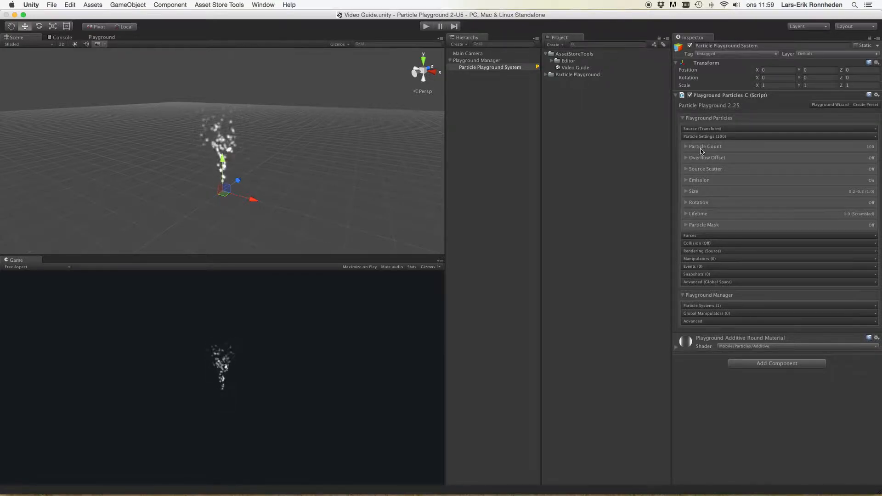
Step: Raise the particle count to 2367 and expand the overflow offset settings
{"action": "left_click", "coordinate": [698, 146]}
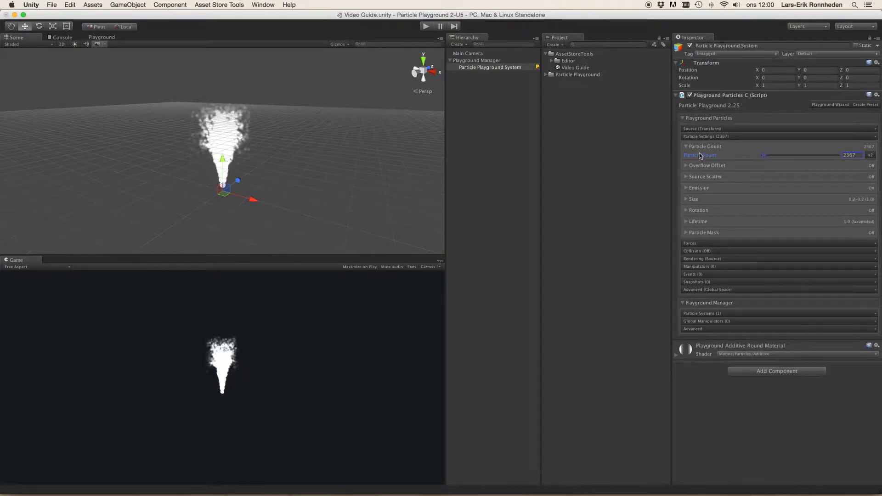
{"action": "left_click", "coordinate": [706, 166]}
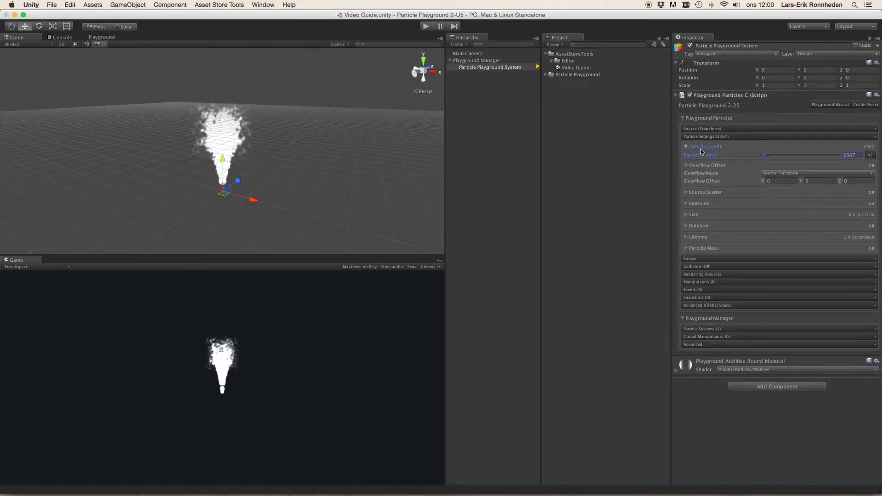
{"action": "left_click", "coordinate": [700, 147]}
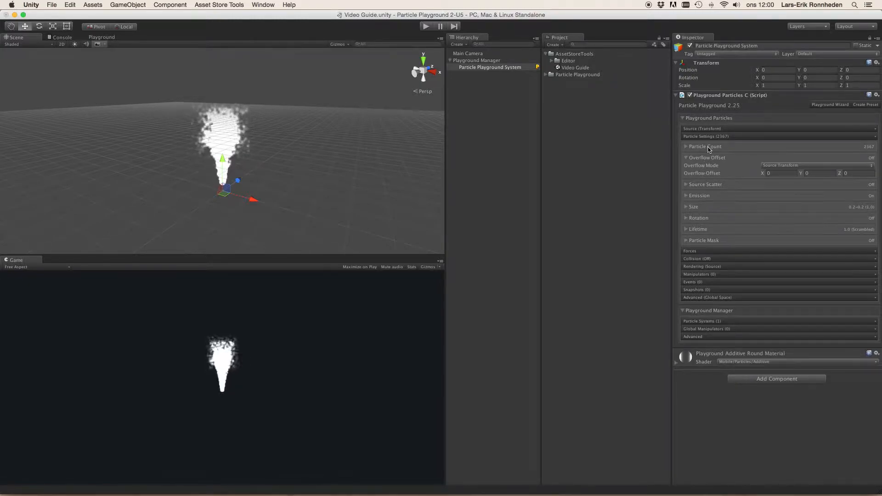
Step: Show the particle source settings and set the X overflow offset to 0.1
{"action": "left_click", "coordinate": [711, 129]}
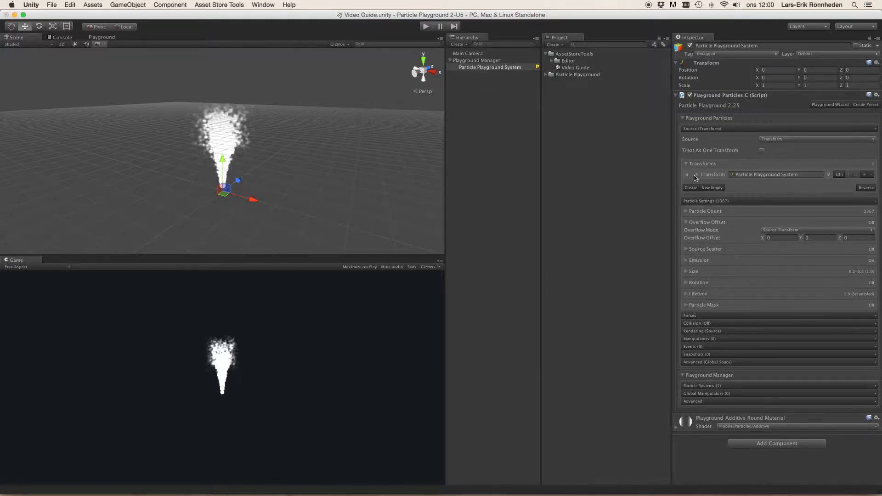
{"action": "left_click", "coordinate": [771, 238]}
{"action": "type", "text": "1"}
{"action": "key", "text": "BackSpace"}
{"action": "type", "text": "0.1"}
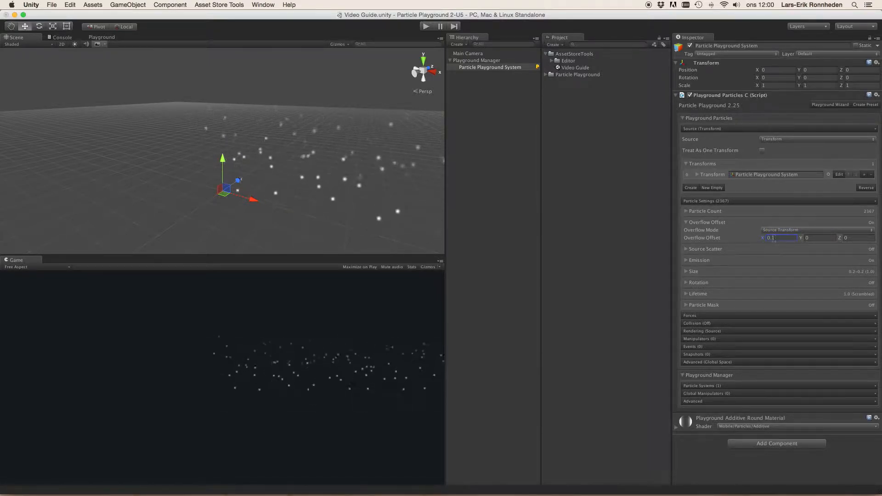
{"action": "left_click_drag", "start_coordinate": [386, 150], "coordinate": [627, 143], "text": "alt"}
{"action": "left_click_drag", "start_coordinate": [117, 239], "coordinate": [131, 227], "text": "alt"}
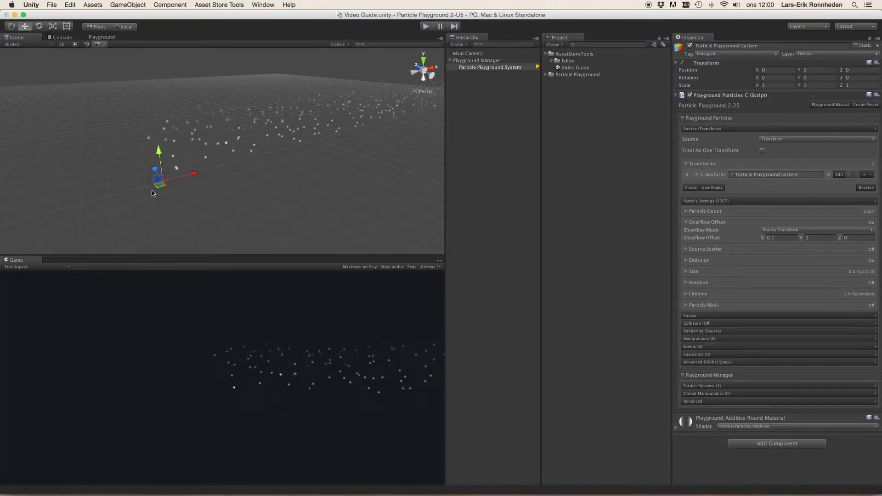
{"action": "left_click_drag", "start_coordinate": [244, 158], "coordinate": [236, 156], "text": "alt"}
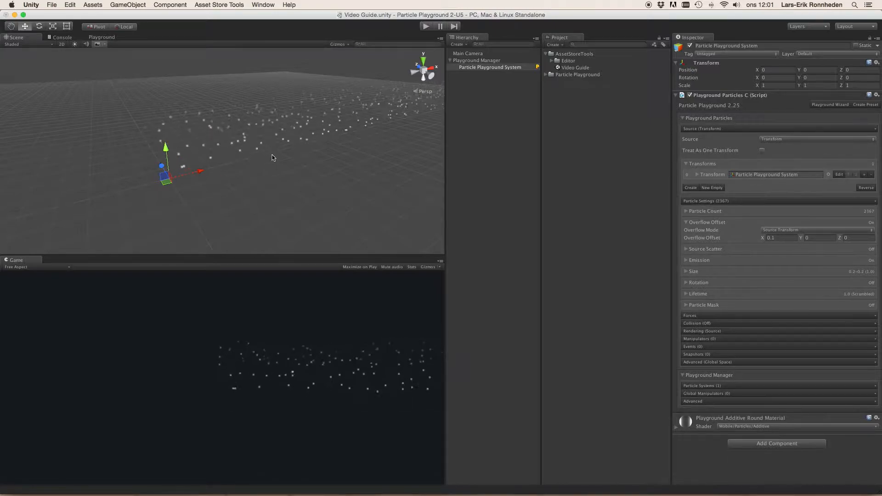
{"action": "left_click_drag", "start_coordinate": [386, 148], "coordinate": [427, 154], "text": "alt"}
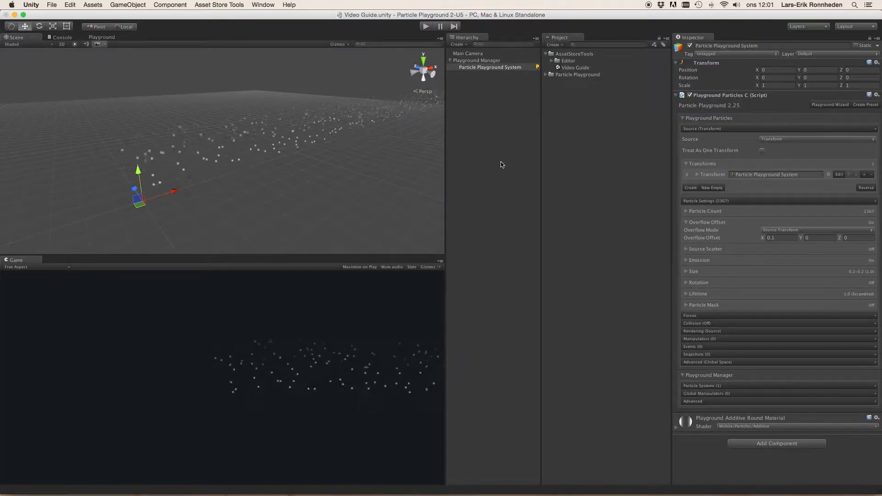
Step: Try rotating the particle system slightly about its Y axis in Source Transform overflow mode, and reset its Y rotation to 0
{"action": "left_click", "coordinate": [788, 231]}
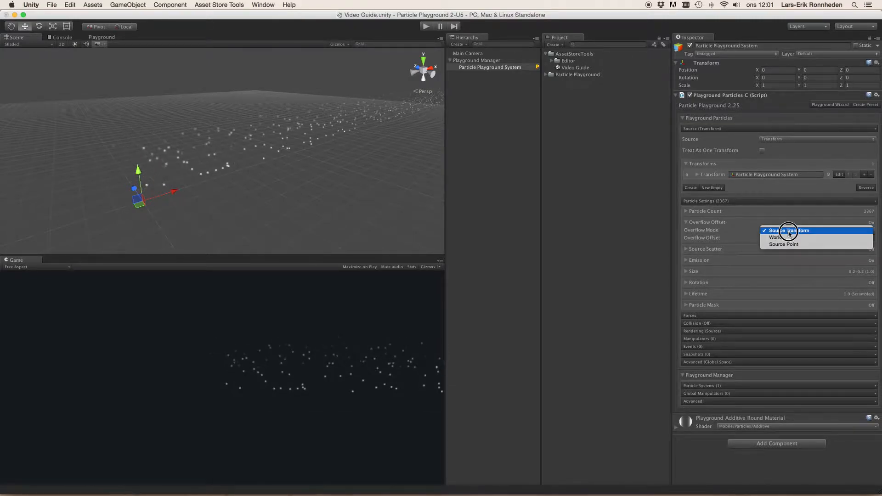
{"action": "left_click", "coordinate": [788, 231]}
{"action": "key", "text": "e"}
{"action": "mouse_move", "coordinate": [142, 220]}
{"action": "left_mouse_down"}
{"action": "mouse_move", "coordinate": [242, 221]}
{"action": "mouse_move", "coordinate": [137, 222]}
{"action": "left_mouse_up"}
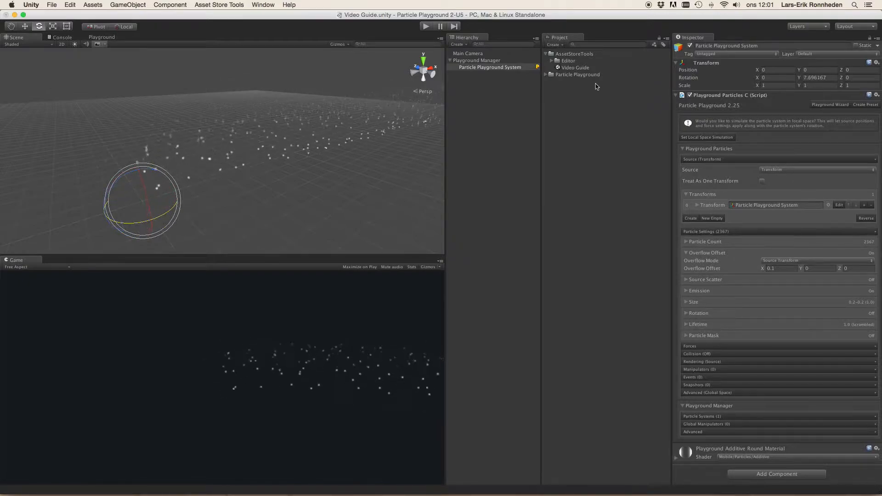
{"action": "type", "text": "0"}
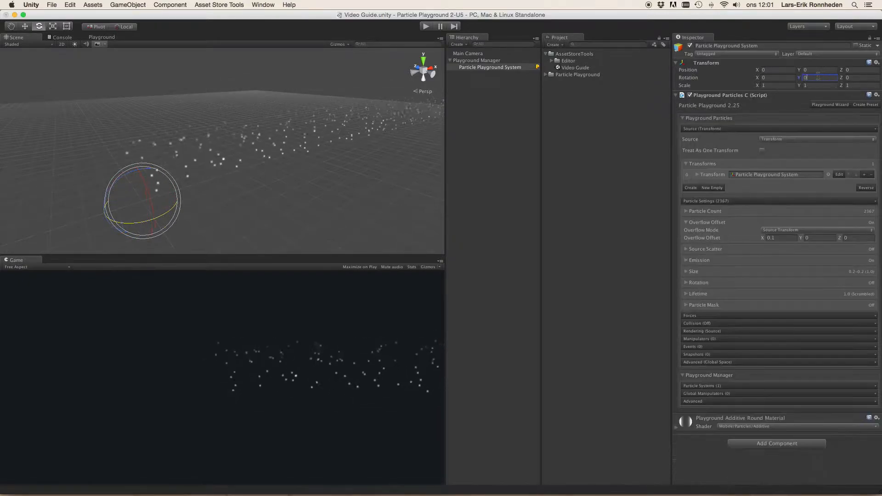
{"action": "left_click", "coordinate": [793, 231]}
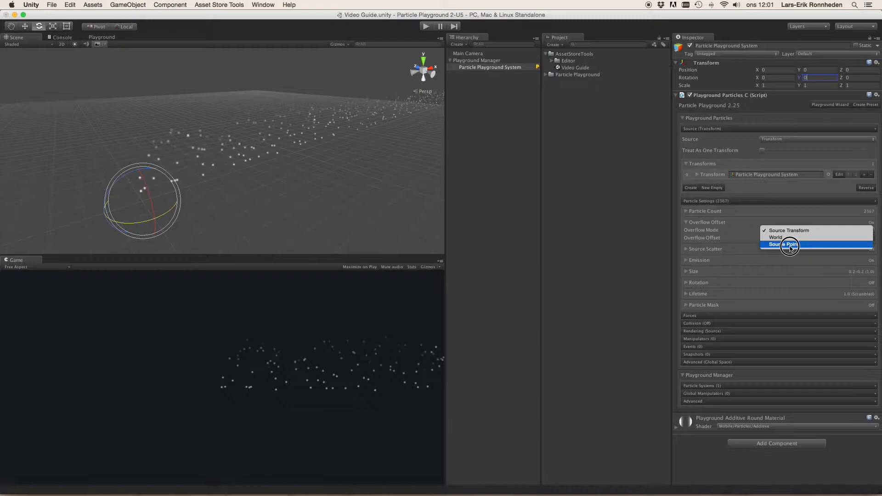
{"action": "left_click", "coordinate": [789, 246]}
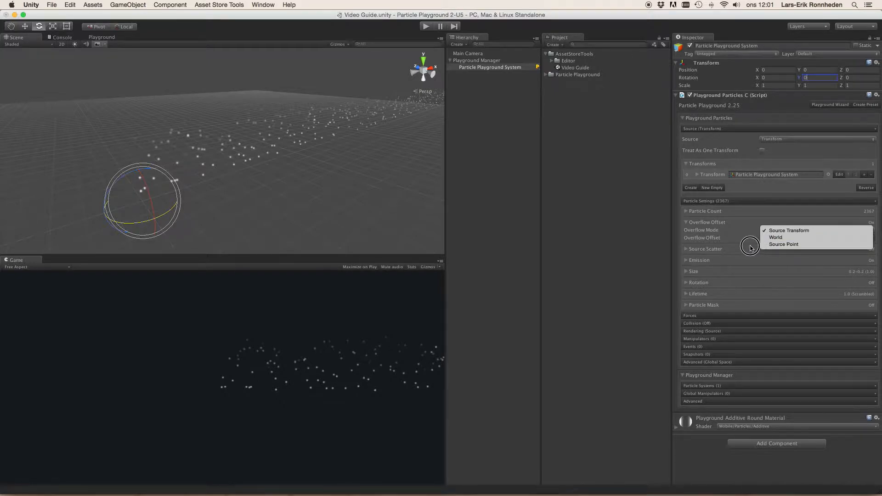
{"action": "left_click", "coordinate": [778, 139]}
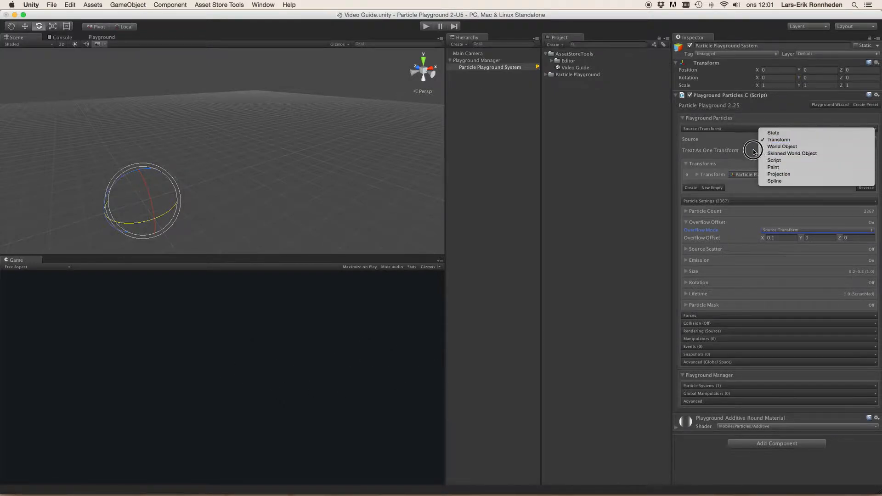
{"action": "left_click", "coordinate": [778, 139]}
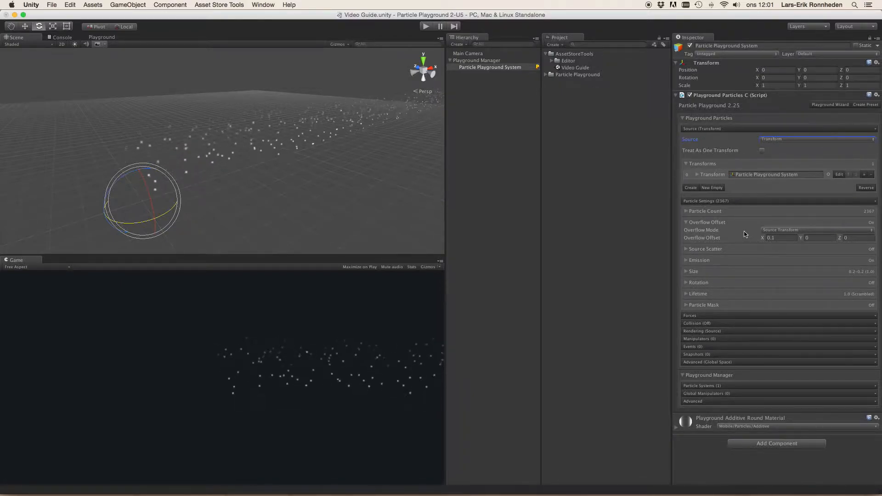
Step: Set the lifetime sorting of the particles to Linear
{"action": "left_click", "coordinate": [697, 294]}
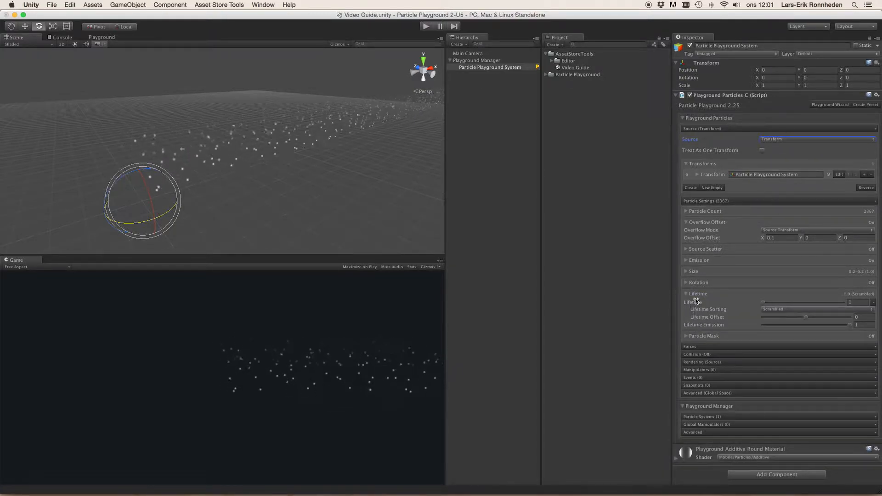
{"action": "left_click", "coordinate": [773, 309]}
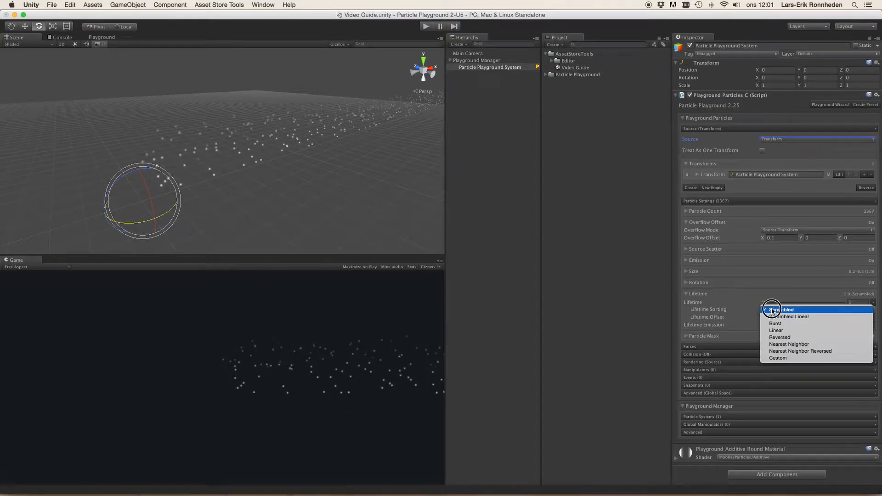
{"action": "left_click", "coordinate": [781, 331]}
{"action": "left_click_drag", "start_coordinate": [418, 169], "coordinate": [407, 133], "text": "alt"}
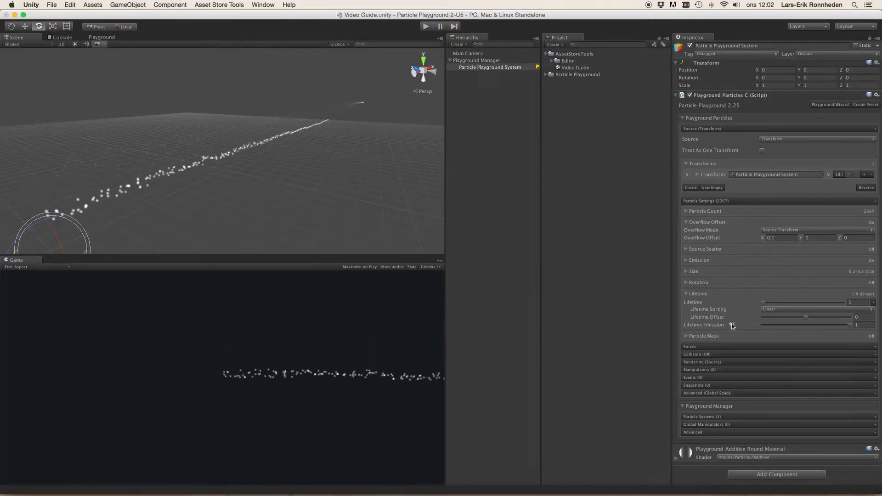
Step: Enable source scatter and set its X range from -1 to 1
{"action": "left_click", "coordinate": [706, 224]}
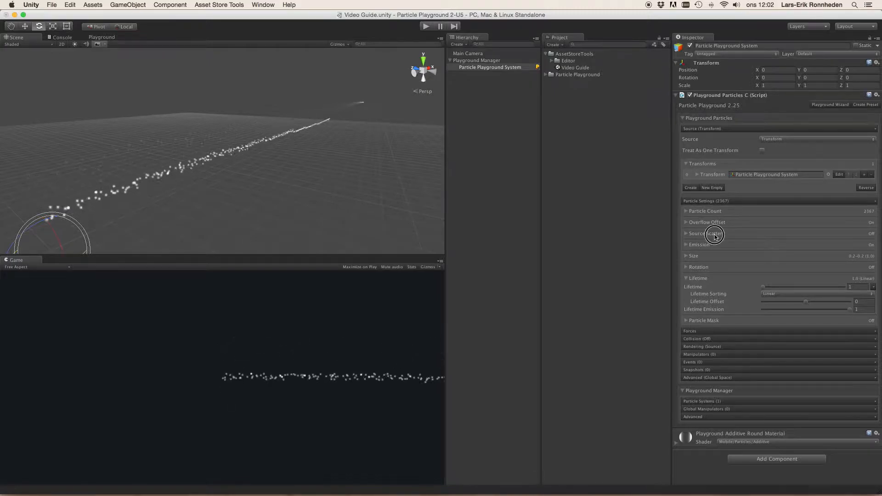
{"action": "left_click", "coordinate": [715, 235]}
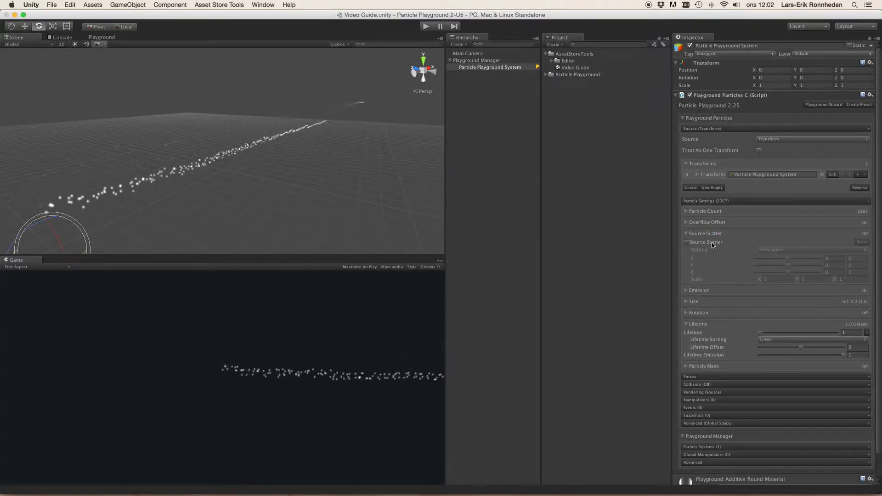
{"action": "left_click", "coordinate": [711, 245]}
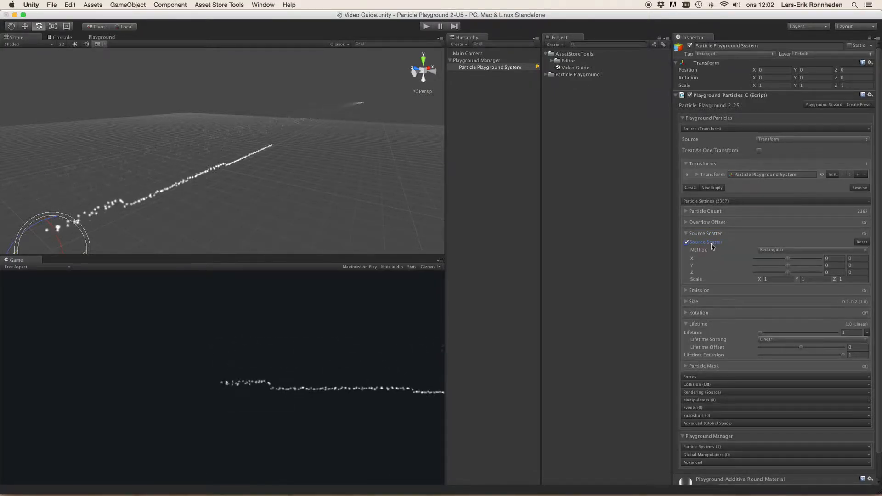
{"action": "right_click_drag", "start_coordinate": [381, 175], "coordinate": [332, 189]}
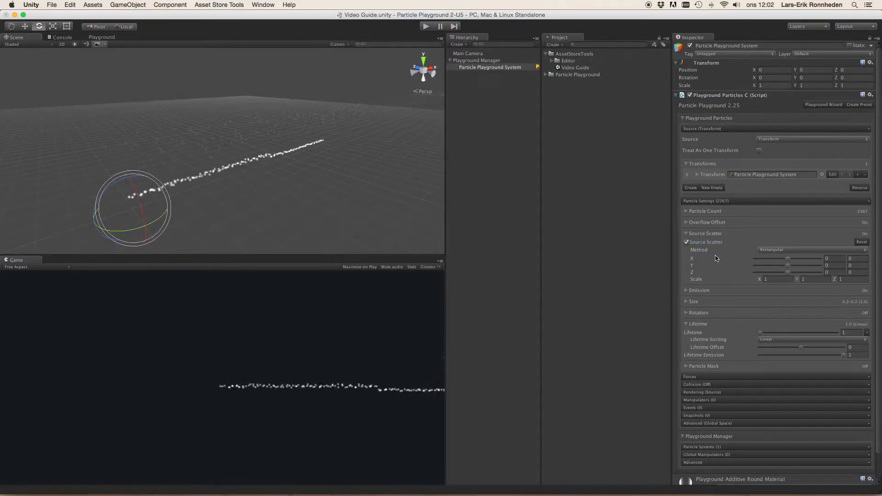
{"action": "left_click", "coordinate": [832, 259]}
{"action": "type", "text": "-1"}
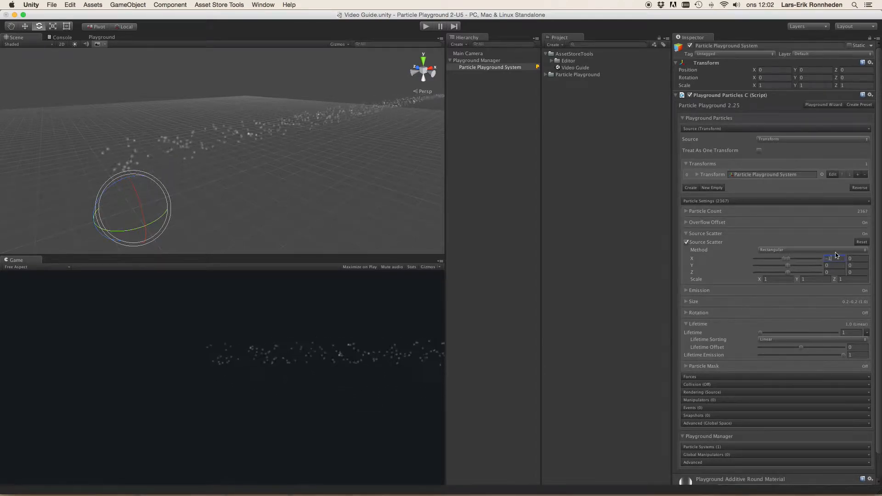
{"action": "type", "text": "1"}
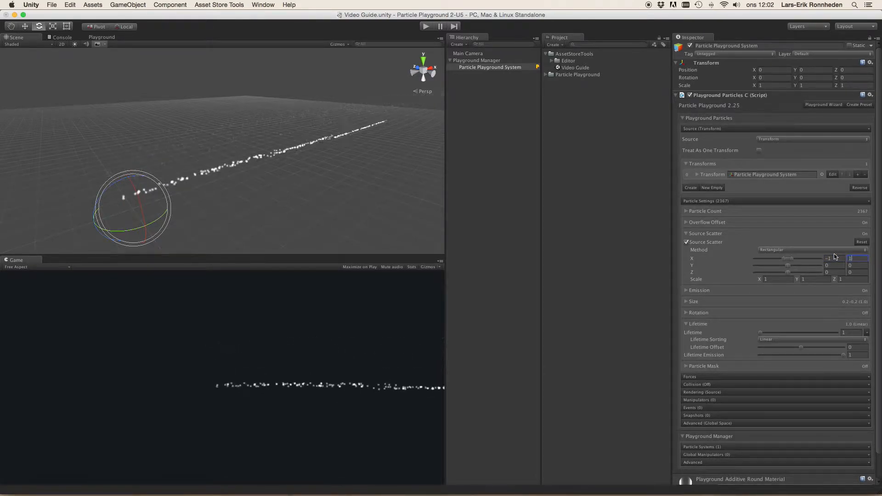
Step: Set the X overflow offset back to 0
{"action": "left_click", "coordinate": [703, 222]}
{"action": "left_click", "coordinate": [769, 237]}
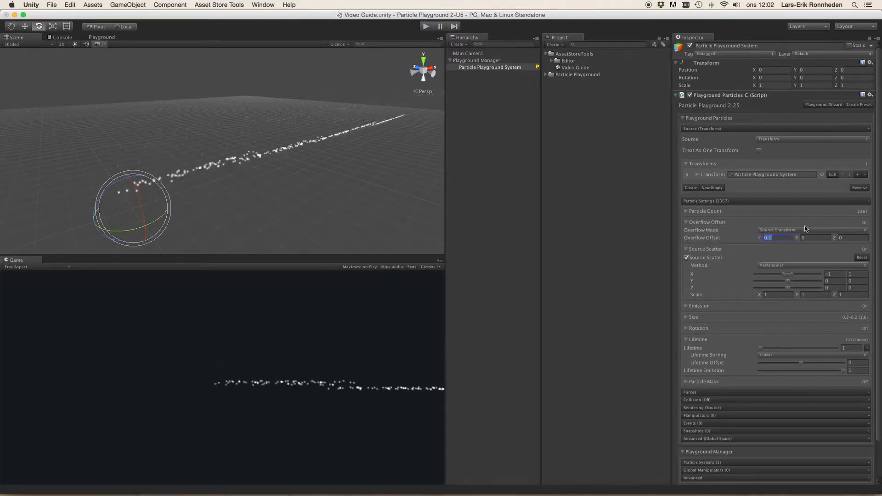
{"action": "type", "text": "0"}
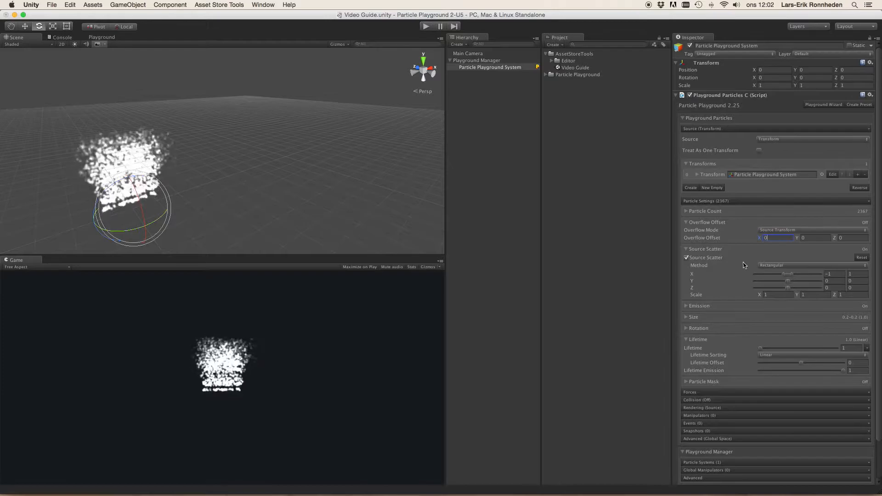
Step: Widen the X range of the source scatter to about -3.91 to 3.65
{"action": "left_click_drag", "start_coordinate": [782, 274], "coordinate": [765, 274]}
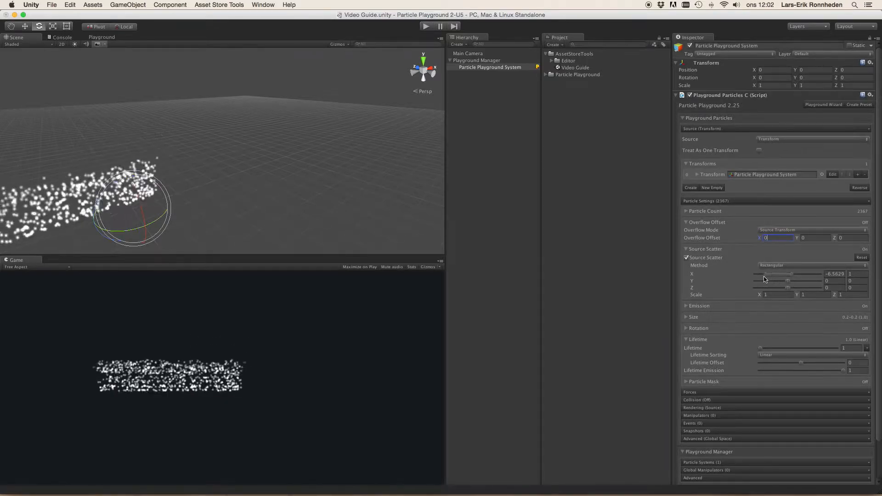
{"action": "left_click_drag", "start_coordinate": [333, 149], "coordinate": [175, 145], "text": "alt"}
{"action": "left_click_drag", "start_coordinate": [778, 274], "coordinate": [787, 275]}
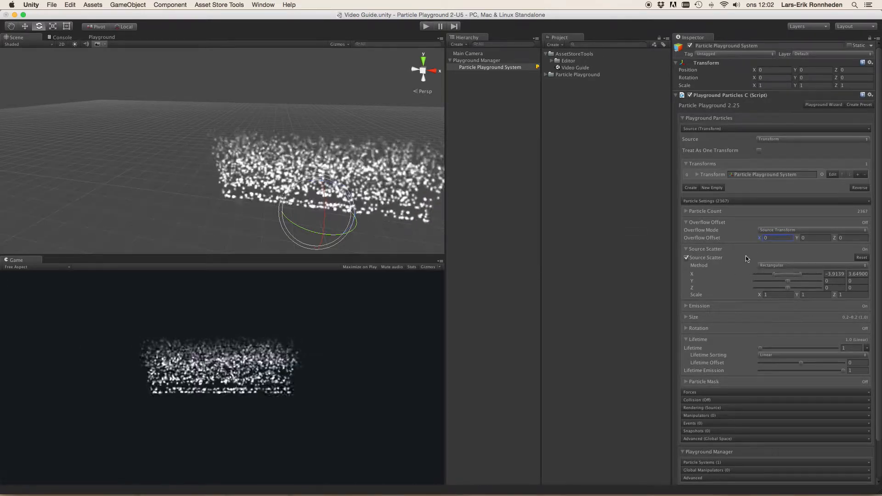
Step: Try the Rectangular Linear and Spherical methods for the source scatter
{"action": "left_click", "coordinate": [776, 265]}
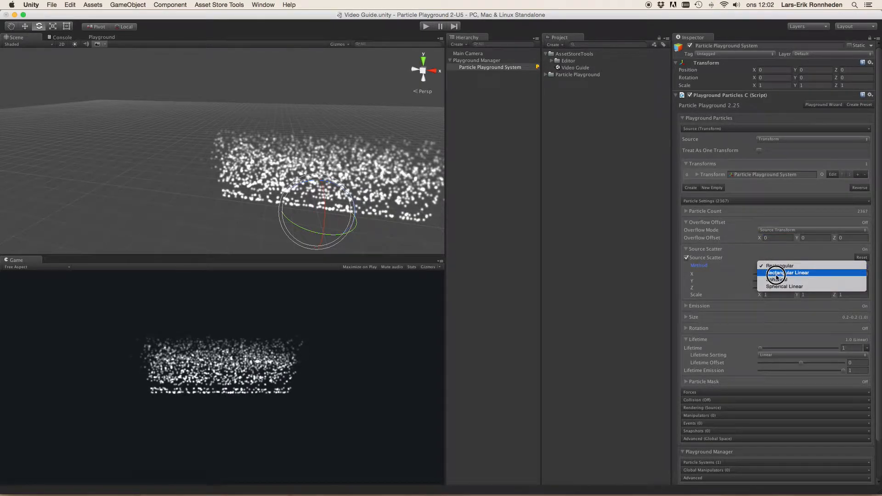
{"action": "left_click", "coordinate": [776, 272]}
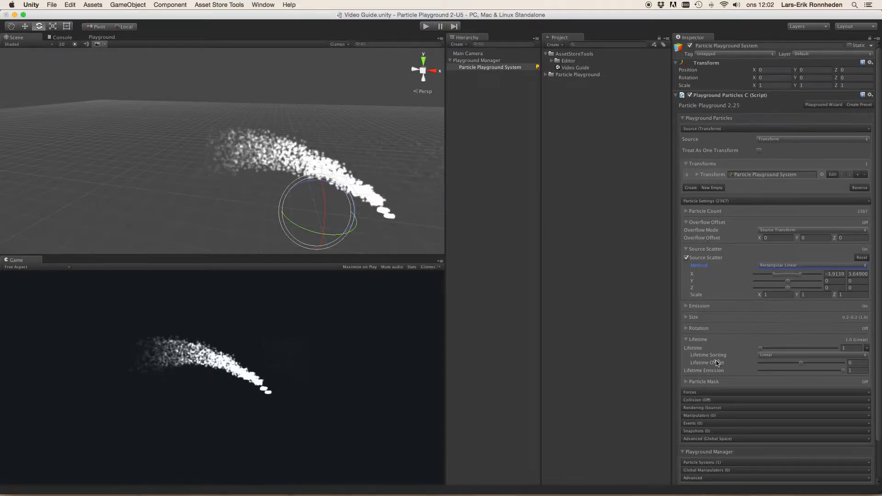
{"action": "left_click", "coordinate": [775, 265]}
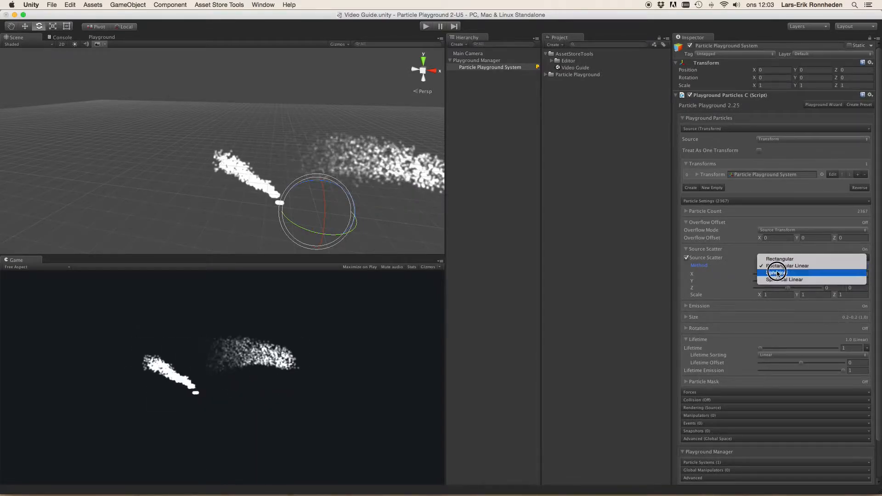
{"action": "left_click", "coordinate": [778, 275]}
{"action": "left_click_drag", "start_coordinate": [354, 159], "coordinate": [323, 152], "text": "alt"}
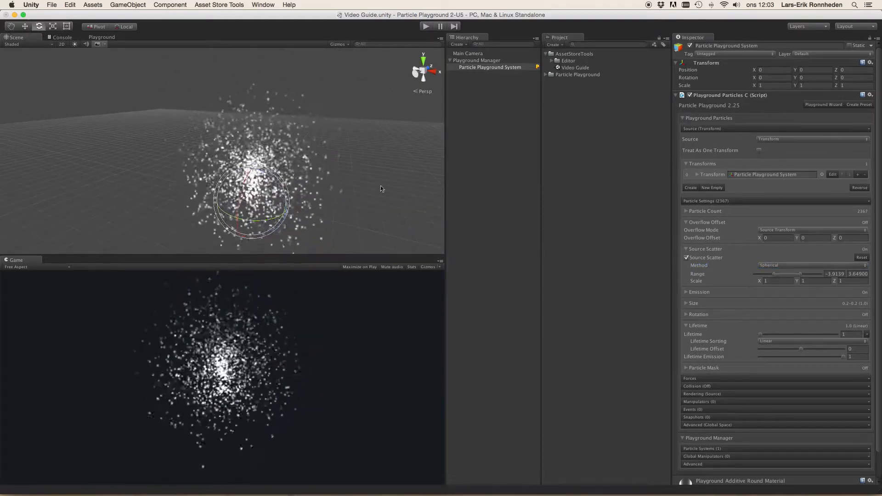
Step: Set the source scatter method to Spherical Linear and reduce the scatter's X scale
{"action": "left_click", "coordinate": [780, 266]}
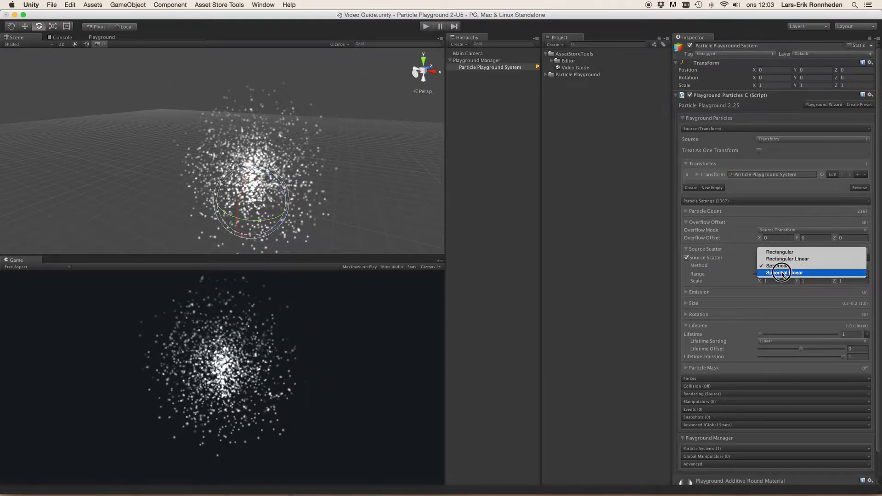
{"action": "left_click", "coordinate": [780, 273]}
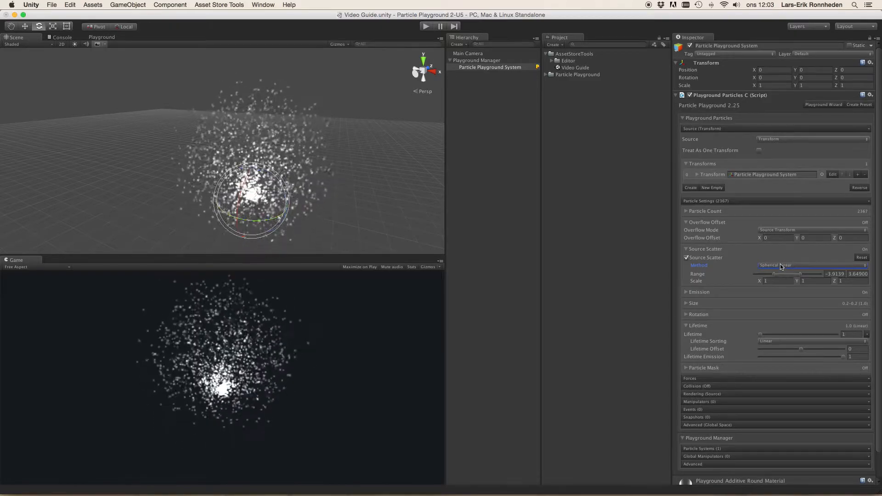
{"action": "mouse_move", "coordinate": [760, 281]}
{"action": "left_mouse_down"}
{"action": "mouse_move", "coordinate": [742, 286]}
{"action": "mouse_move", "coordinate": [783, 285]}
{"action": "mouse_move", "coordinate": [751, 285]}
{"action": "left_mouse_up"}
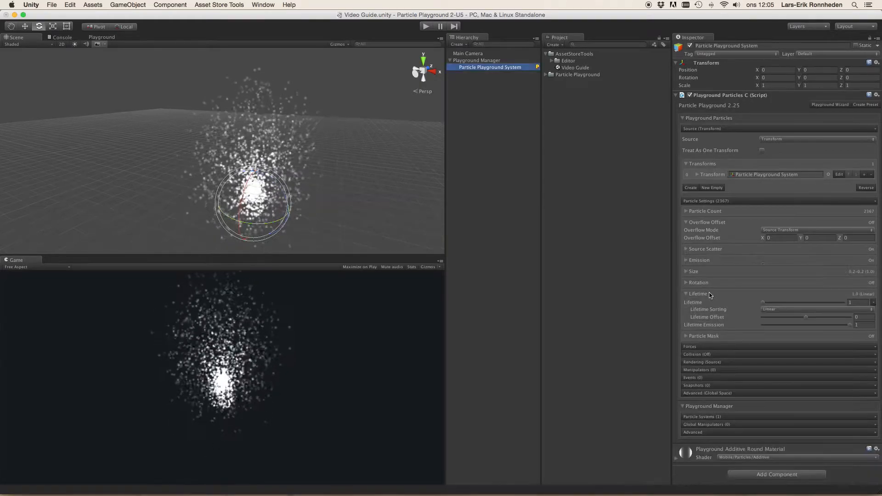
Step: Show the Emission settings, turn off Clear On Stop, and toggle Emit Particles off and on again
{"action": "left_click", "coordinate": [704, 260]}
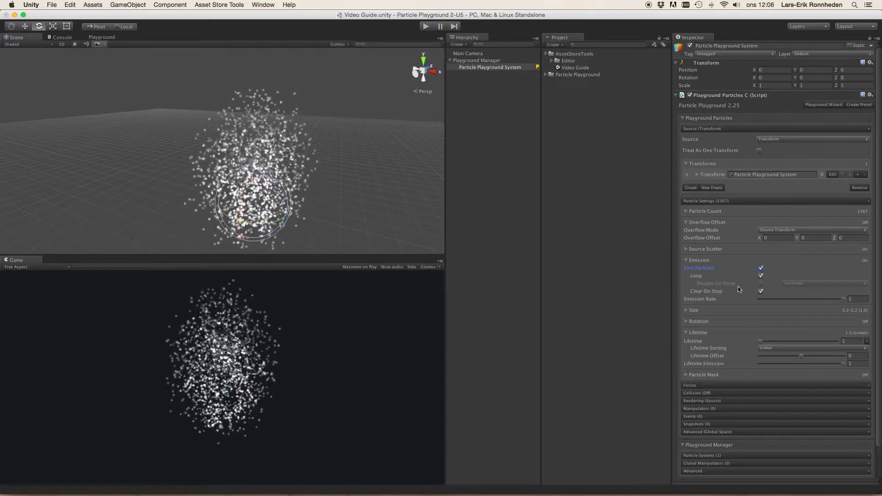
{"action": "left_click", "coordinate": [760, 292]}
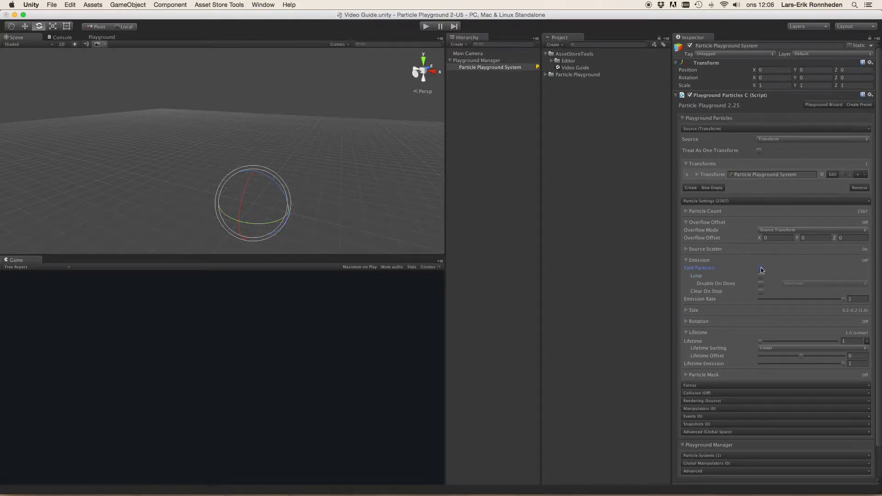
{"action": "left_click", "coordinate": [761, 269]}
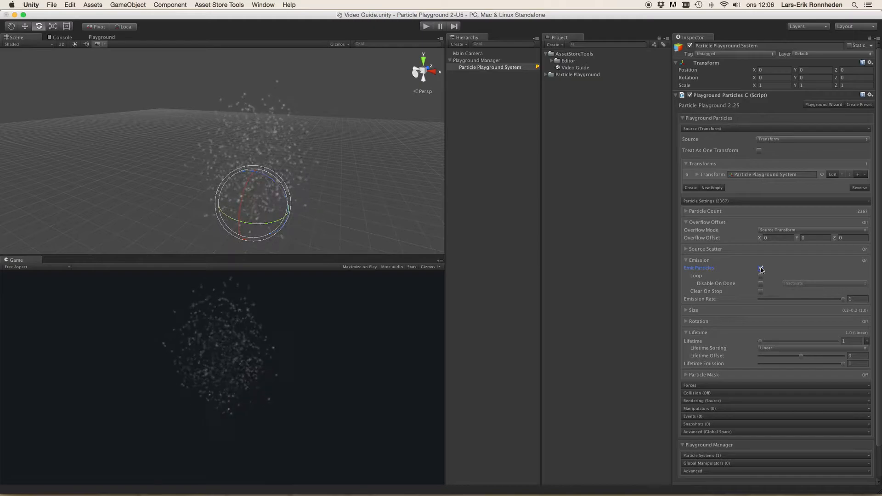
Step: Turn off Loop for the emission and enable Disable On Done with the Destroy action
{"action": "left_click", "coordinate": [760, 277]}
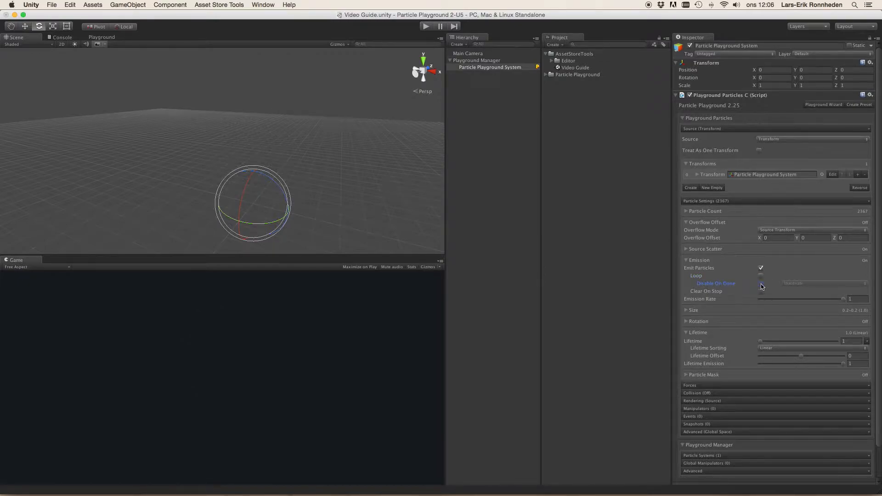
{"action": "left_click", "coordinate": [790, 285]}
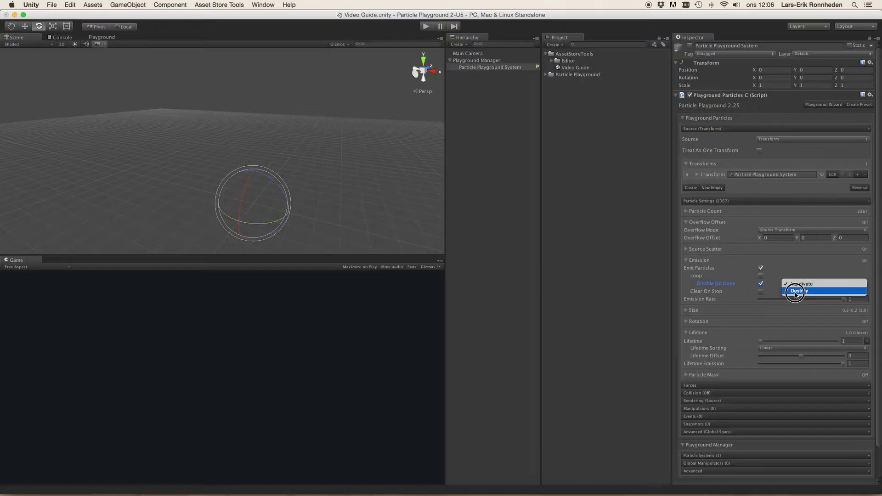
{"action": "left_click", "coordinate": [761, 286]}
{"action": "left_click", "coordinate": [790, 283]}
{"action": "left_click", "coordinate": [791, 288]}
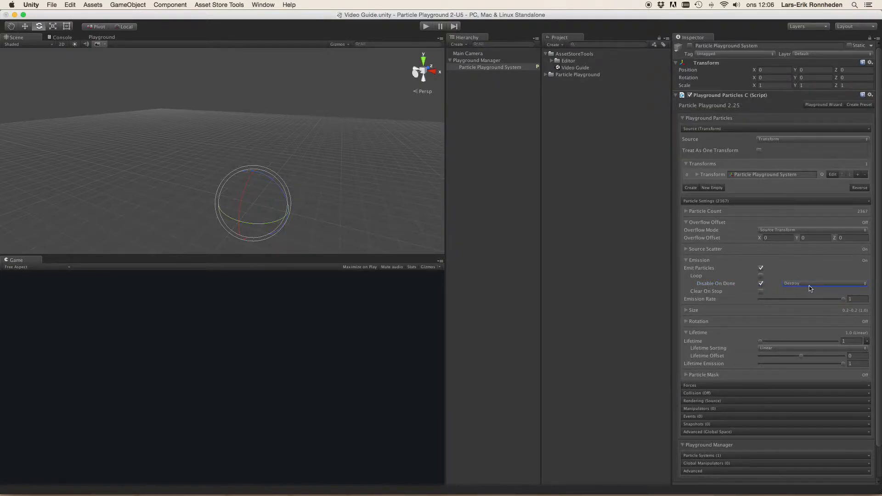
Step: Return the Disable On Done action to Inactivate, turn that option off, re-enable Loop and collapse the Emission settings
{"action": "left_click", "coordinate": [803, 286]}
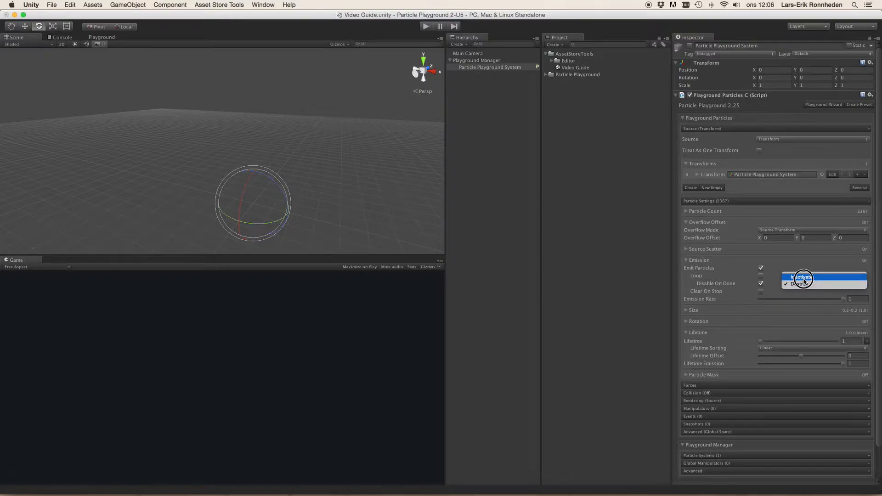
{"action": "left_click", "coordinate": [803, 278]}
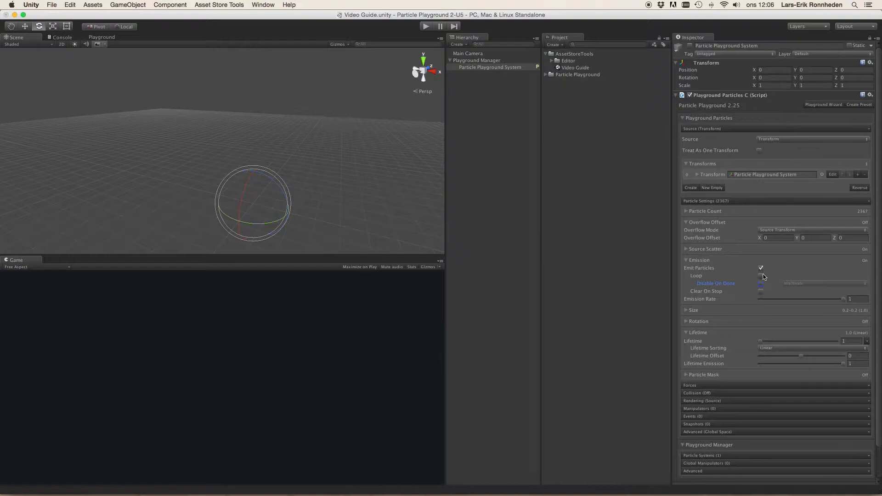
{"action": "left_click", "coordinate": [713, 260]}
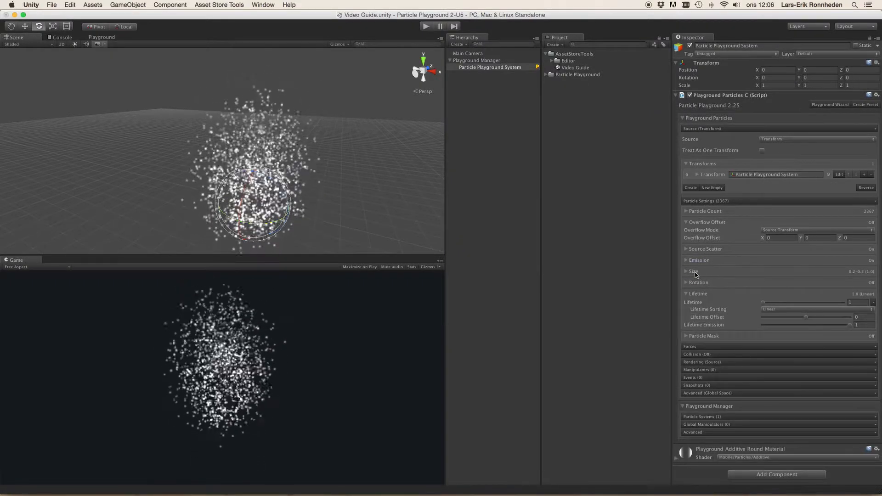
Step: Expand the Size settings and change the source scatter method to Spherical
{"action": "left_click", "coordinate": [694, 272]}
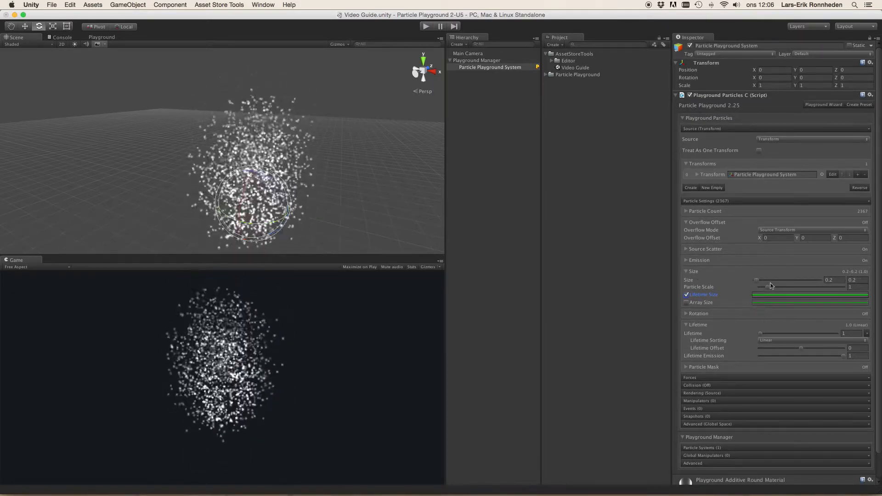
{"action": "left_click", "coordinate": [719, 253]}
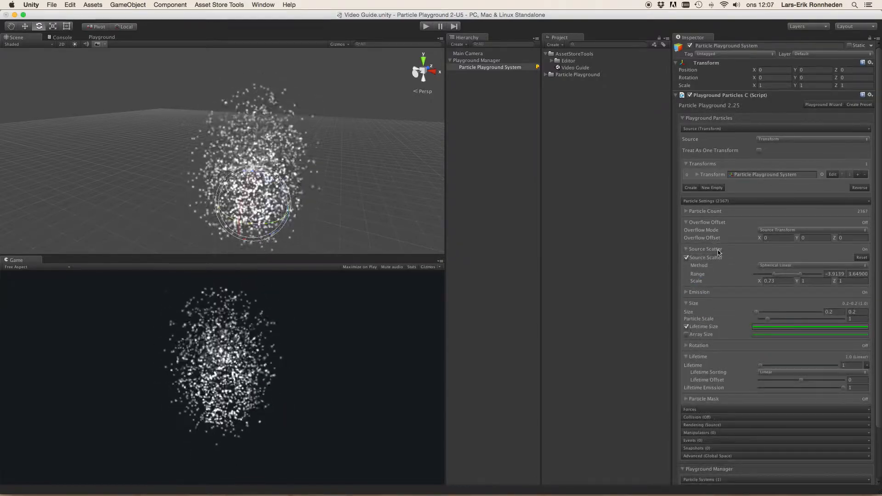
{"action": "left_click", "coordinate": [773, 265]}
{"action": "left_click", "coordinate": [780, 256]}
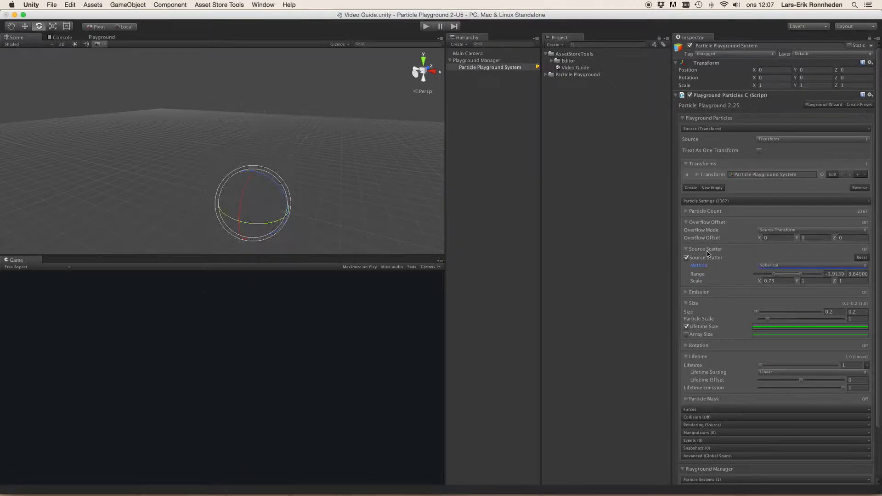
{"action": "left_click", "coordinate": [708, 250]}
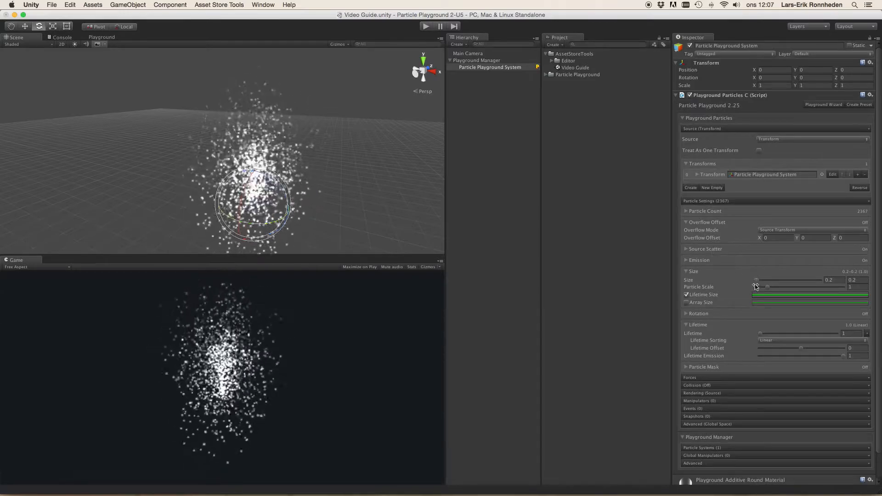
Step: Set the maximum particle size to 0.5 and reduce the particle scale to 0.8
{"action": "left_click", "coordinate": [860, 281]}
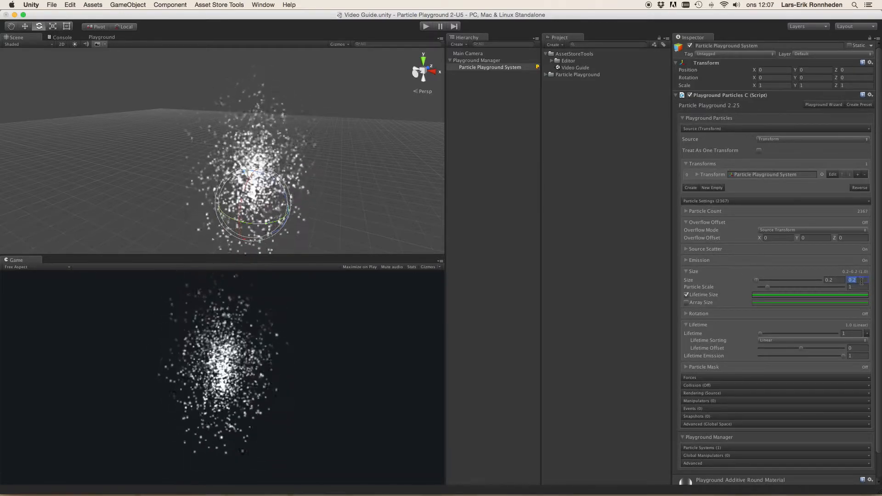
{"action": "type", "text": ".5"}
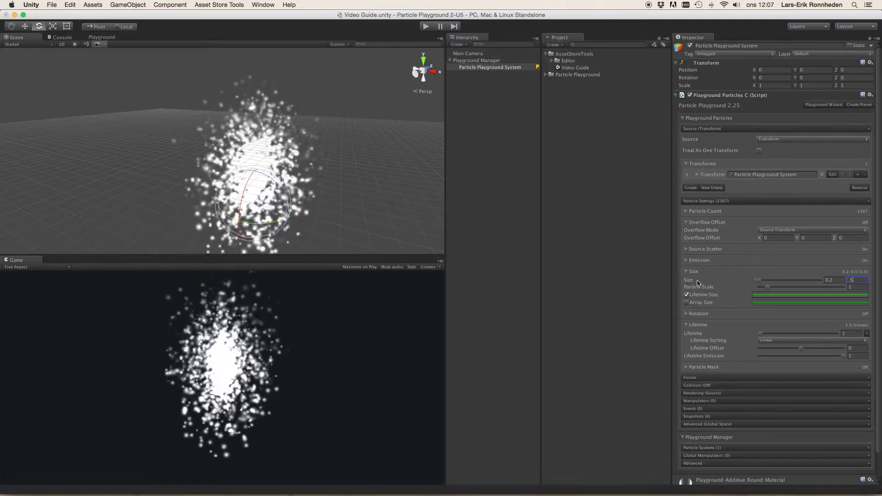
{"action": "mouse_move", "coordinate": [367, 205]}
{"action": "left_mouse_down", "text": "alt"}
{"action": "mouse_move", "coordinate": [380, 205]}
{"action": "mouse_move", "coordinate": [366, 211]}
{"action": "left_mouse_up", "text": "alt"}
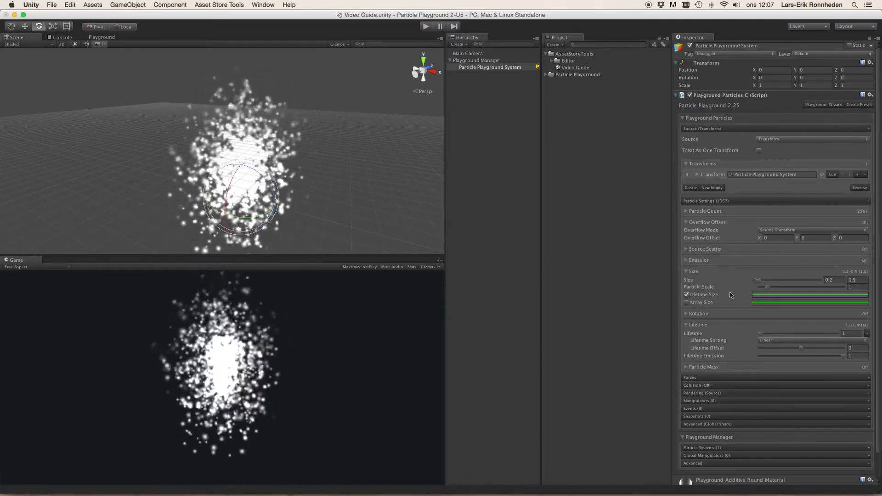
{"action": "mouse_move", "coordinate": [767, 287]}
{"action": "left_mouse_down"}
{"action": "mouse_move", "coordinate": [792, 288]}
{"action": "mouse_move", "coordinate": [765, 290]}
{"action": "left_mouse_up"}
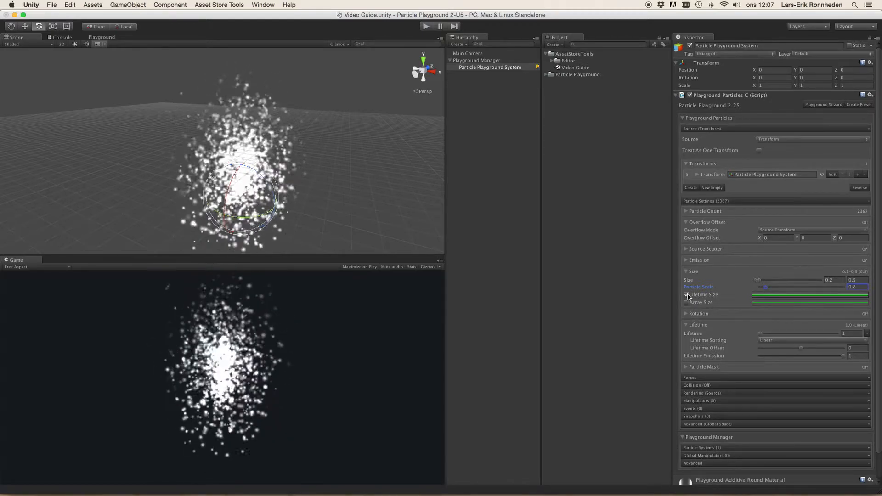
Step: Add a key at the middle of the Lifetime Size curve and pull it slightly below the end keys
{"action": "left_click", "coordinate": [779, 294]}
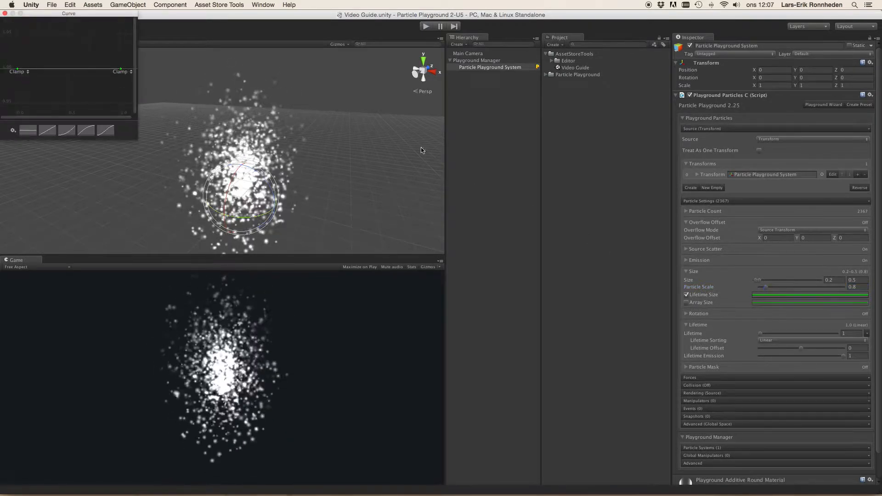
{"action": "double_click", "coordinate": [69, 69]}
{"action": "left_click_drag", "start_coordinate": [69, 68], "coordinate": [69, 22]}
{"action": "right_click_drag", "start_coordinate": [65, 33], "coordinate": [36, 76], "text": "alt"}
{"action": "mouse_move", "coordinate": [66, 50]}
{"action": "left_mouse_down"}
{"action": "mouse_move", "coordinate": [65, 36]}
{"action": "mouse_move", "coordinate": [67, 55]}
{"action": "left_mouse_up"}
Step: Try the Loop and Ping Pong wrap modes at the start of the Lifetime Size curve
{"action": "left_click", "coordinate": [19, 57]}
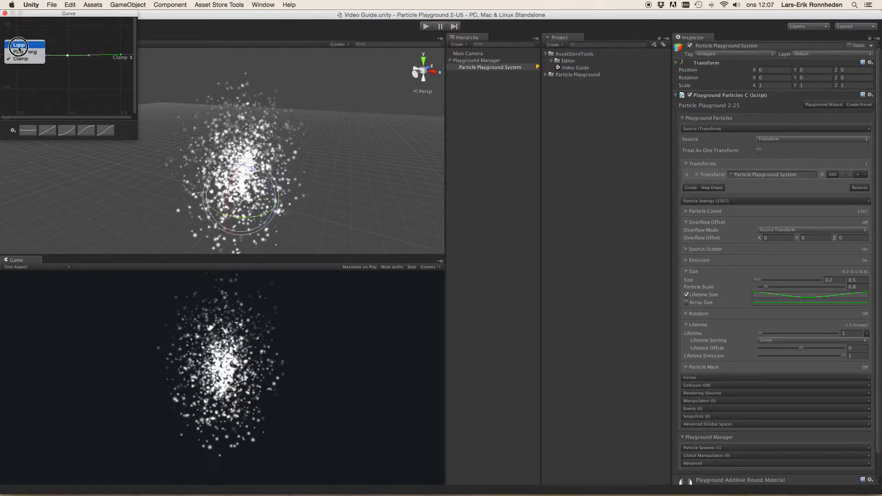
{"action": "left_click", "coordinate": [18, 45]}
{"action": "left_click", "coordinate": [22, 50]}
{"action": "left_click", "coordinate": [22, 47]}
{"action": "left_click", "coordinate": [21, 50]}
{"action": "left_click", "coordinate": [19, 45]}
Step: Enlarge the curve editor and raise the first key of the Lifetime Size curve so particles start larger
{"action": "left_click_drag", "start_coordinate": [76, 14], "coordinate": [196, 48]}
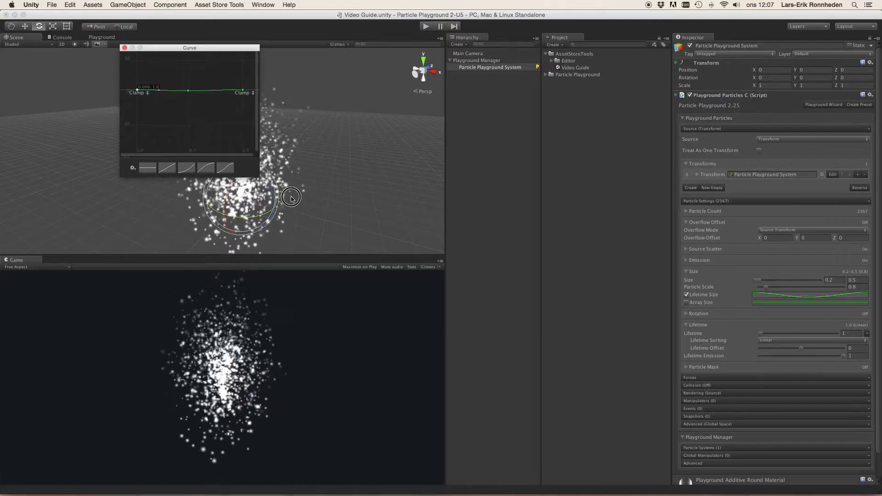
{"action": "left_click", "coordinate": [140, 47]}
{"action": "left_click_drag", "start_coordinate": [137, 124], "coordinate": [136, 99]}
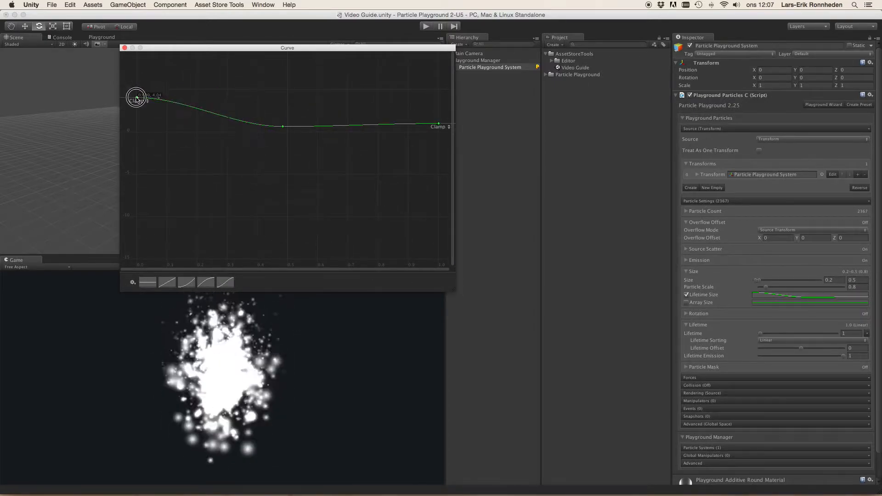
{"action": "left_click", "coordinate": [125, 48]}
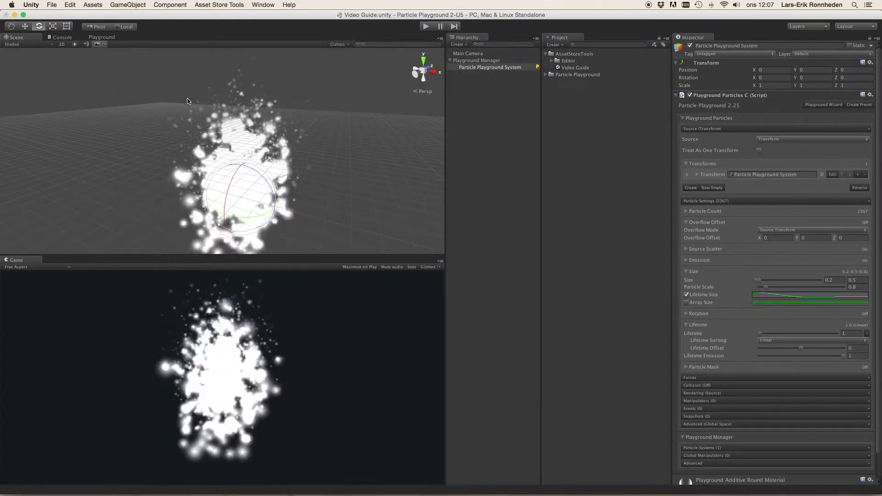
Step: Switch from Lifetime Size to Array Size and raise the end key of the Array Size curve
{"action": "left_click", "coordinate": [687, 294]}
{"action": "left_click", "coordinate": [686, 303]}
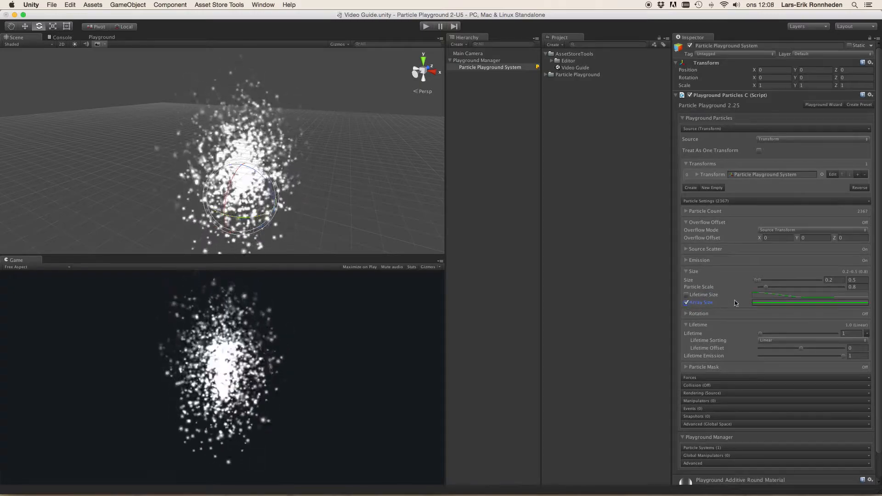
{"action": "left_click", "coordinate": [799, 303]}
{"action": "left_click_drag", "start_coordinate": [228, 161], "coordinate": [99, 200]}
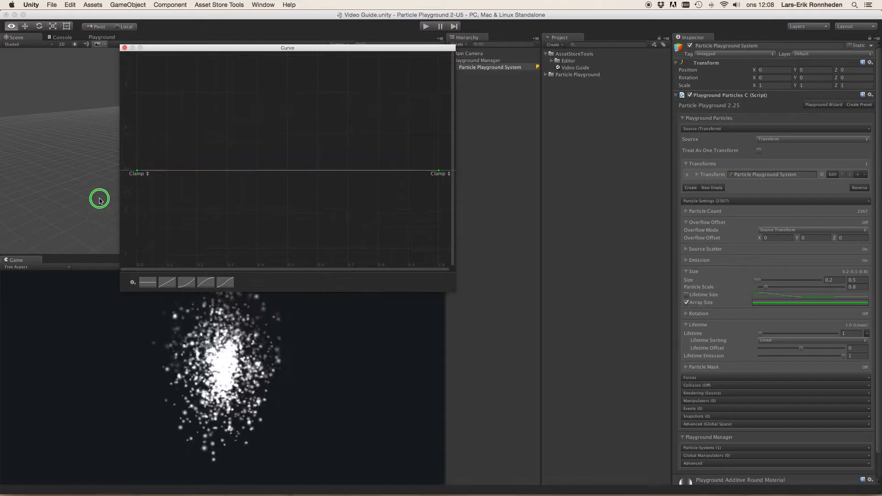
{"action": "left_click", "coordinate": [439, 174]}
{"action": "left_click", "coordinate": [439, 112]}
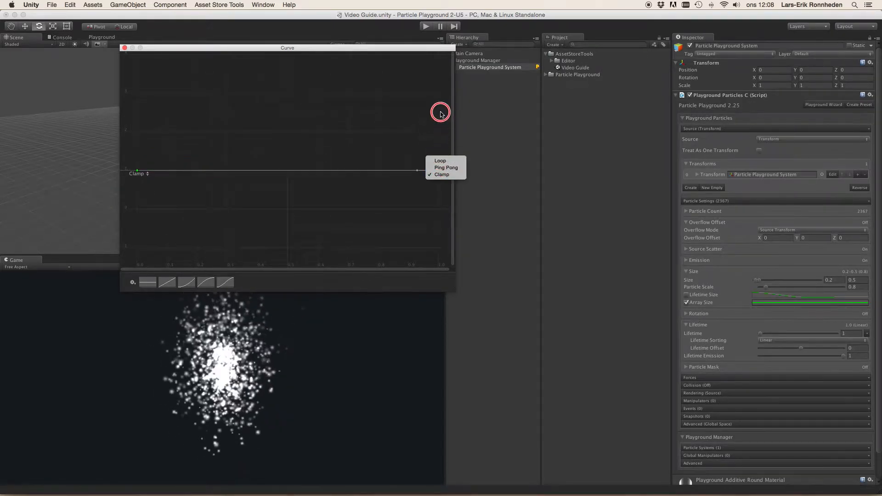
{"action": "left_click_drag", "start_coordinate": [439, 172], "coordinate": [438, 92]}
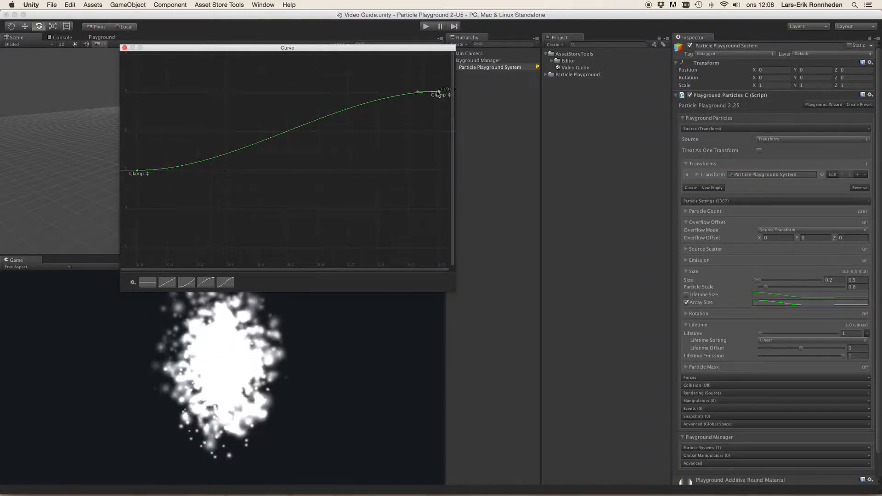
{"action": "left_click", "coordinate": [124, 48]}
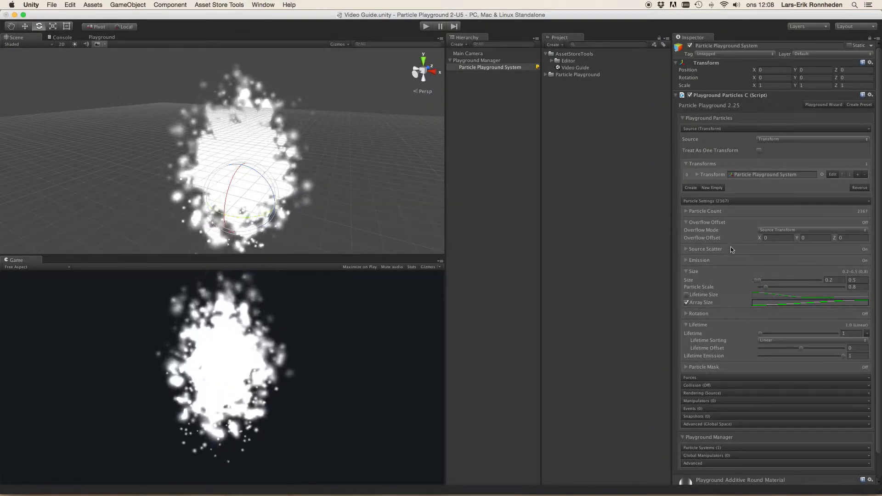
Step: Set the X overflow offset to 0.1 and inspect the spread-out particles along their full length
{"action": "left_click", "coordinate": [772, 236]}
{"action": "type", "text": "1"}
{"action": "left_click_drag", "start_coordinate": [315, 197], "coordinate": [468, 181], "text": "alt"}
{"action": "key", "text": "e"}
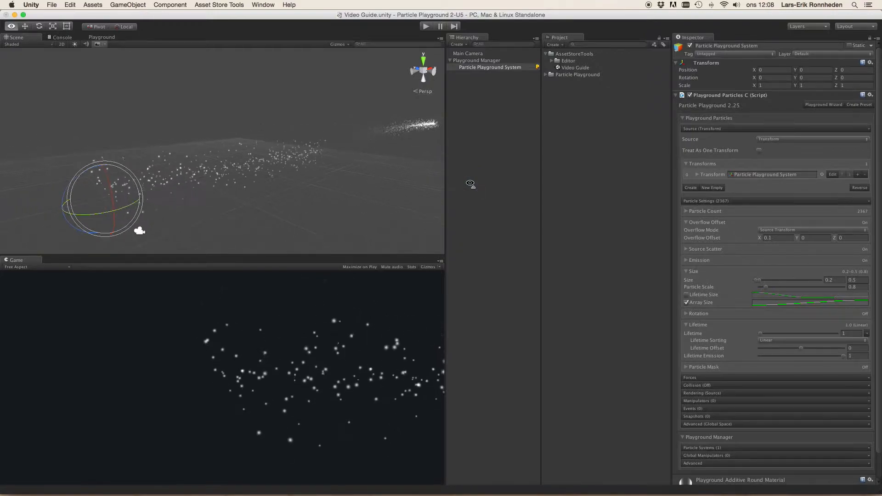
{"action": "left_click_drag", "start_coordinate": [370, 180], "coordinate": [256, 181], "text": "alt"}
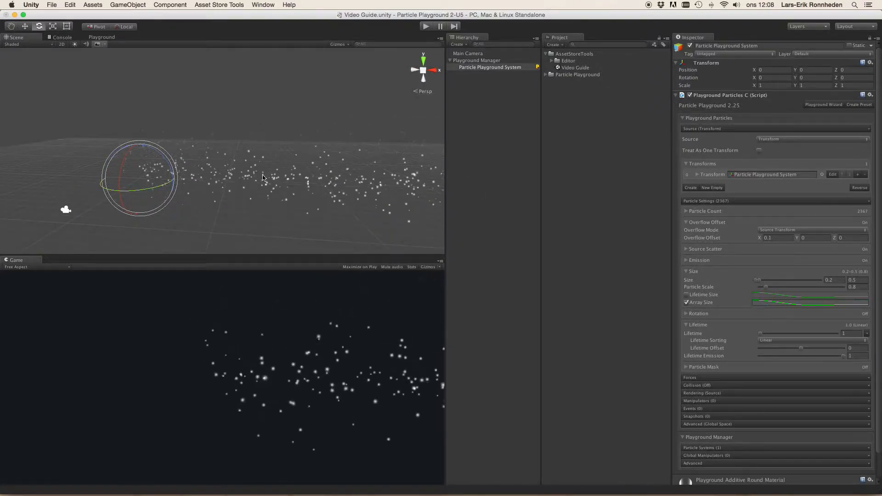
{"action": "left_click_drag", "start_coordinate": [325, 167], "coordinate": [280, 176], "text": "alt"}
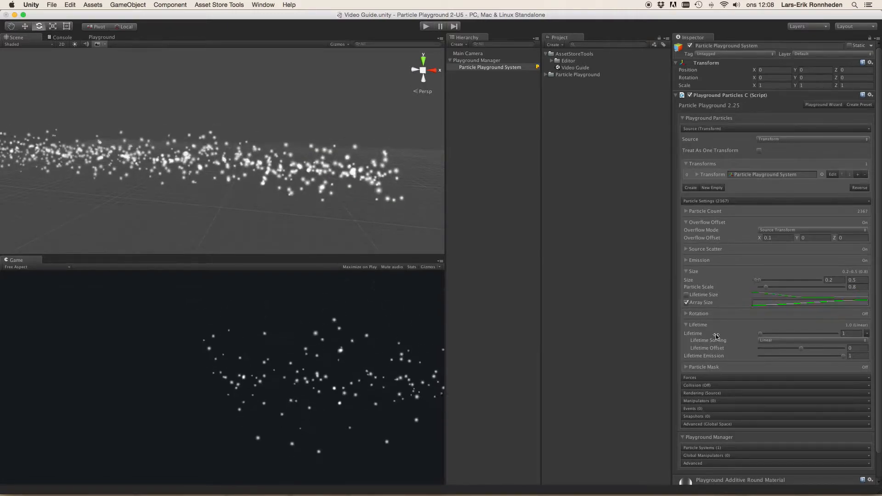
Step: Raise the end key of the Array Size curve much higher so particle size grows strongly along the array
{"action": "left_click", "coordinate": [811, 302]}
{"action": "left_click", "coordinate": [249, 128]}
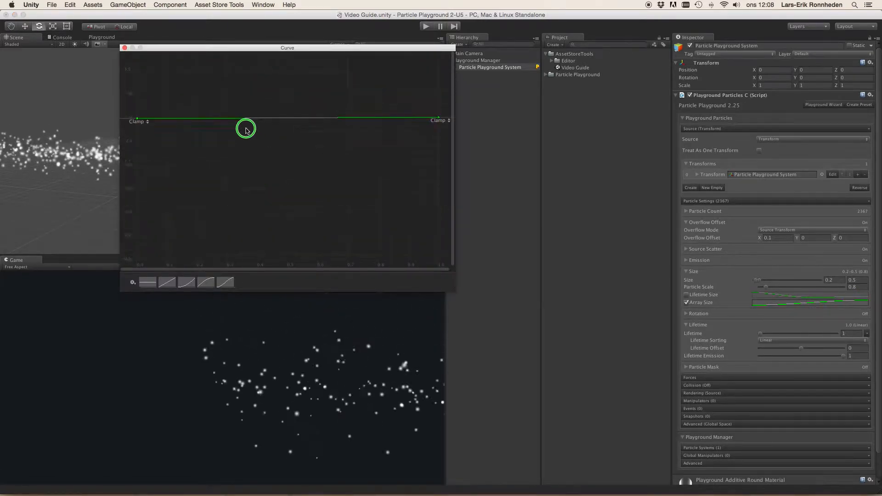
{"action": "left_click_drag", "start_coordinate": [228, 133], "coordinate": [322, 128]}
{"action": "left_click_drag", "start_coordinate": [395, 132], "coordinate": [461, 136]}
{"action": "left_click", "coordinate": [439, 118]}
{"action": "right_click", "coordinate": [439, 121]}
{"action": "left_click", "coordinate": [478, 174]}
{"action": "left_click_drag", "start_coordinate": [454, 295], "coordinate": [603, 344]}
{"action": "mouse_move", "coordinate": [586, 132]}
{"action": "left_mouse_down"}
{"action": "mouse_move", "coordinate": [583, 112]}
{"action": "mouse_move", "coordinate": [584, 119]}
{"action": "left_mouse_up"}
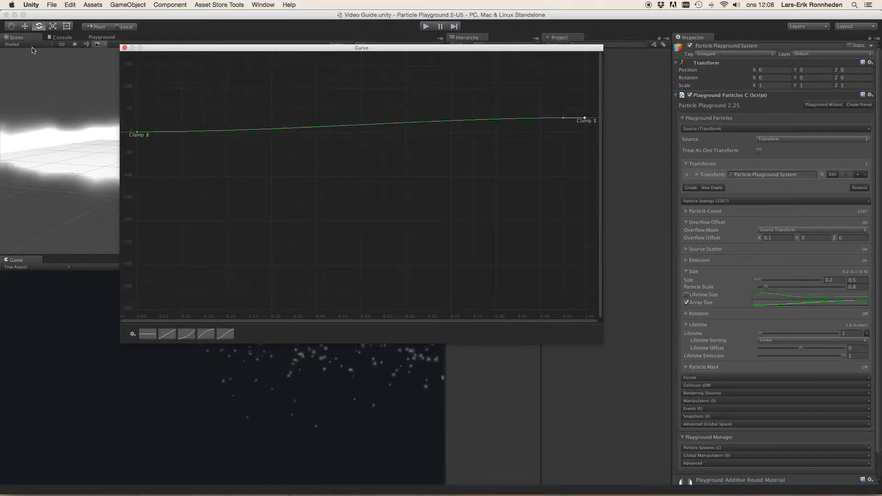
{"action": "left_click", "coordinate": [124, 48]}
{"action": "right_click_drag", "start_coordinate": [205, 77], "coordinate": [262, 84]}
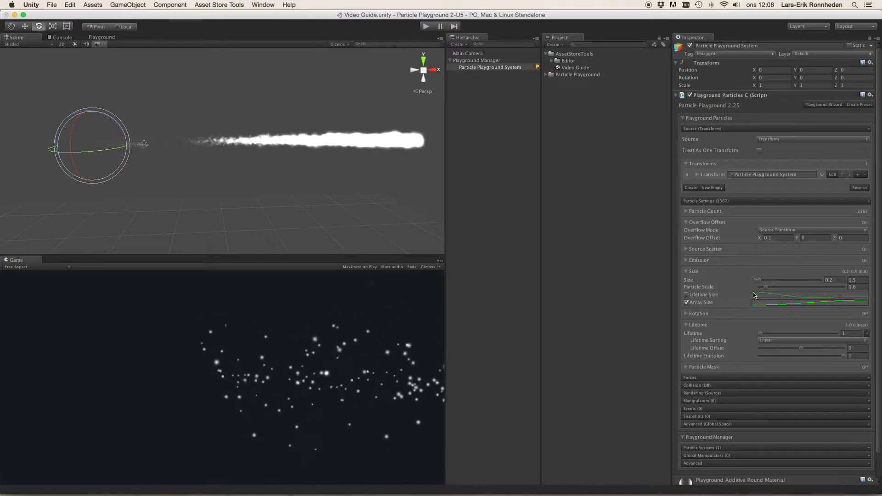
Step: Turn off Array Size and swap the expanded Size settings for the Rotation settings
{"action": "left_click", "coordinate": [685, 302]}
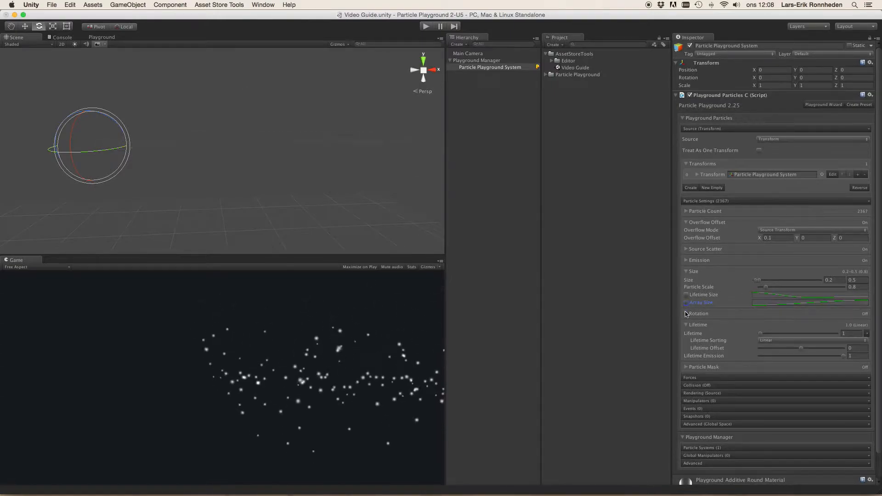
{"action": "left_click_drag", "start_coordinate": [370, 190], "coordinate": [299, 172], "text": "alt"}
{"action": "scroll", "coordinate": [292, 166], "scroll_direction": "up", "scroll_amount": 5}
{"action": "left_click", "coordinate": [687, 313]}
{"action": "left_click", "coordinate": [694, 271]}
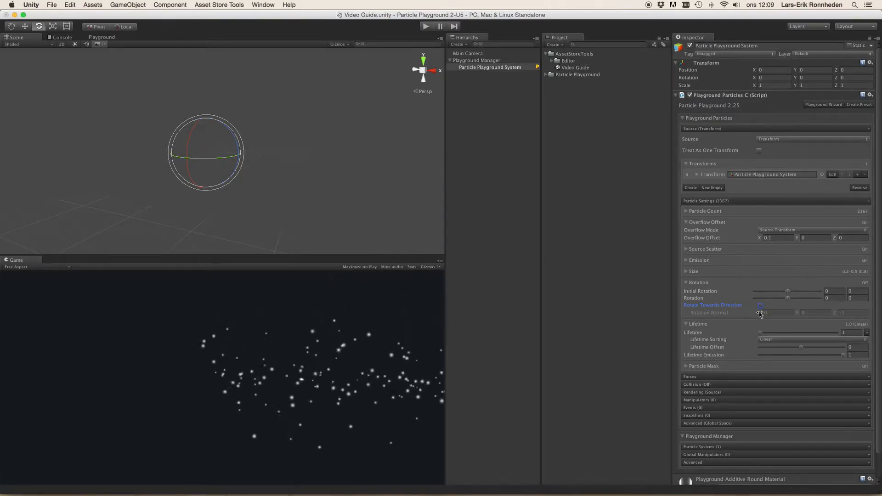
Step: Add the Playground Valentine preset to the scene and examine how its heart particles rotate towards their direction
{"action": "left_click", "coordinate": [105, 37]}
{"action": "scroll", "coordinate": [159, 107], "scroll_direction": "down", "scroll_amount": 5}
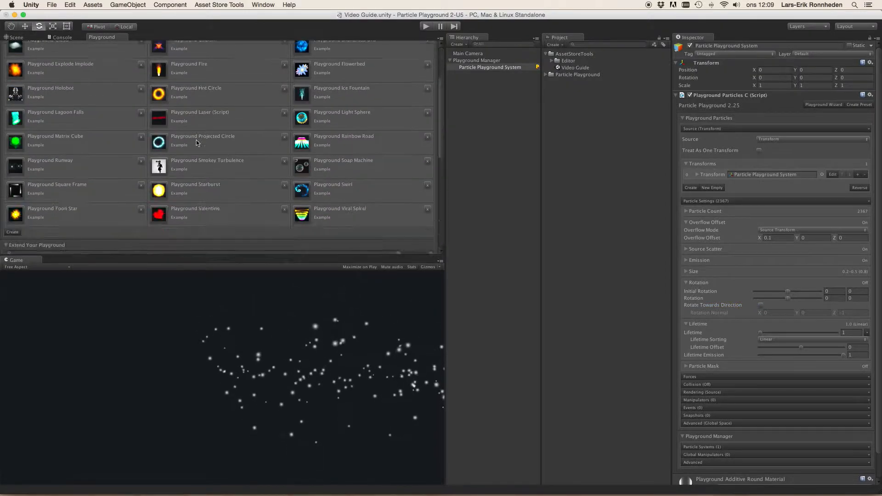
{"action": "left_click", "coordinate": [159, 104]}
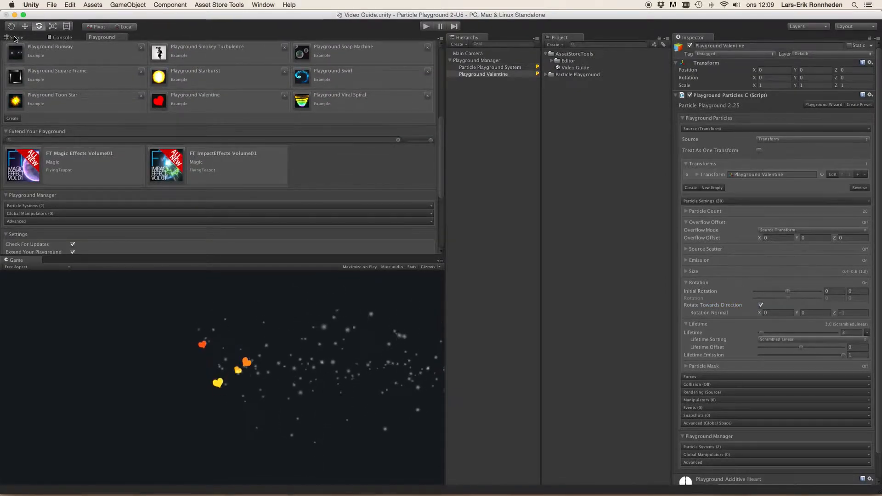
{"action": "left_click", "coordinate": [16, 37]}
{"action": "key", "text": "f"}
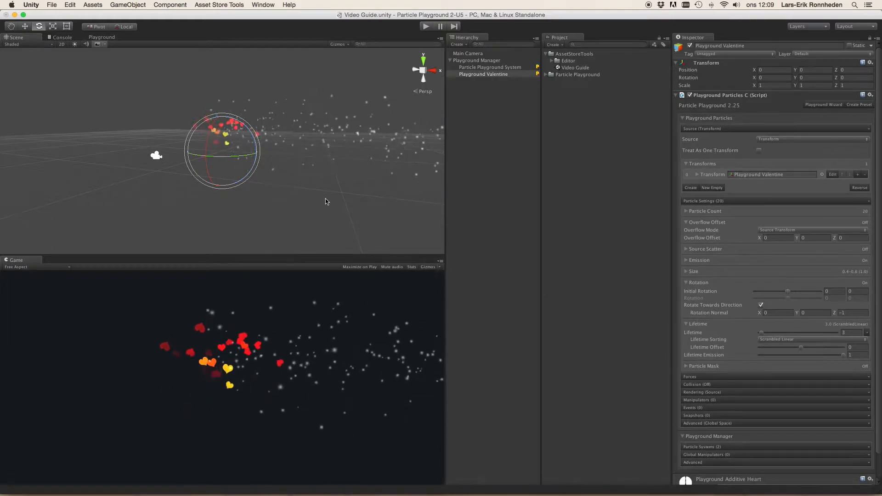
{"action": "left_click_drag", "start_coordinate": [276, 133], "coordinate": [317, 145], "text": "alt"}
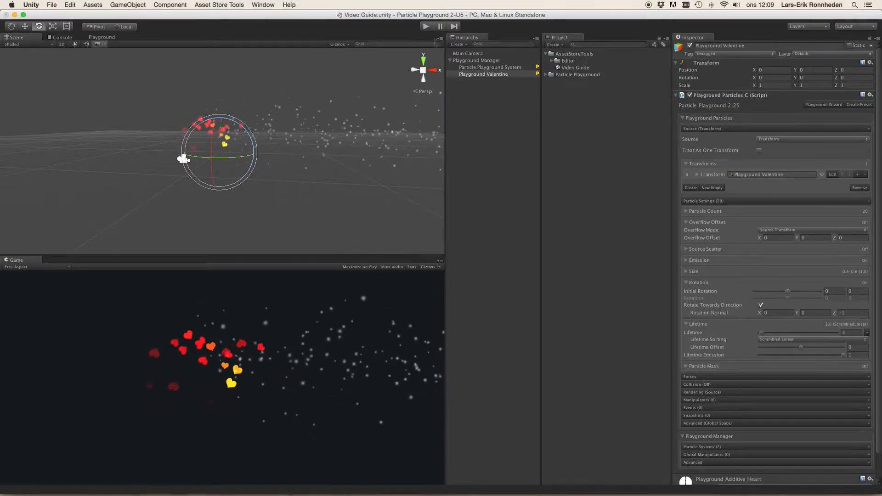
Step: Delete the Playground Valentine system and reselect the Particle Playground System
{"action": "left_click", "coordinate": [482, 75]}
{"action": "key", "text": "super+BackSpace"}
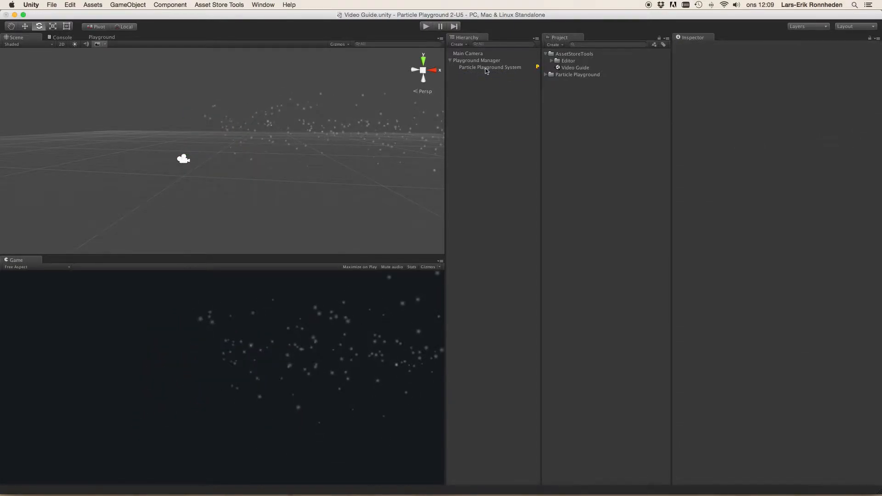
{"action": "left_click", "coordinate": [487, 68]}
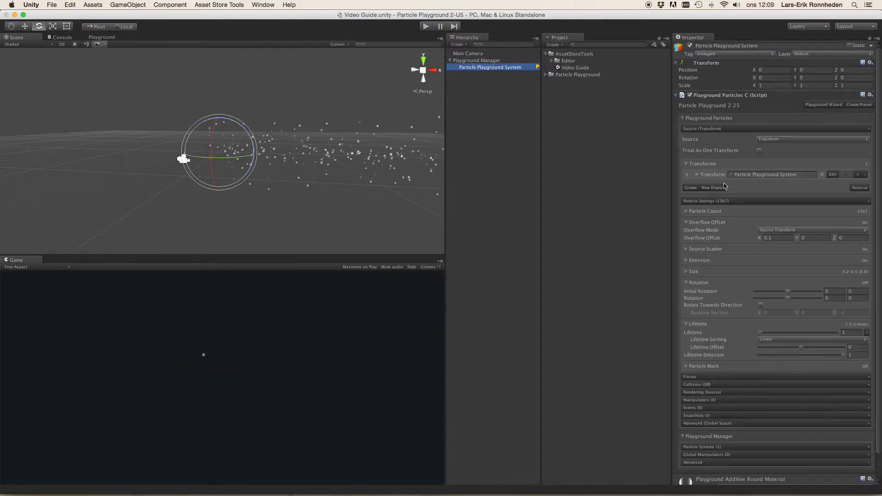
Step: Collapse the Rotation settings, switch Lifetime to Random Between Two Values and set the X overflow offset to 0
{"action": "left_click", "coordinate": [706, 283]}
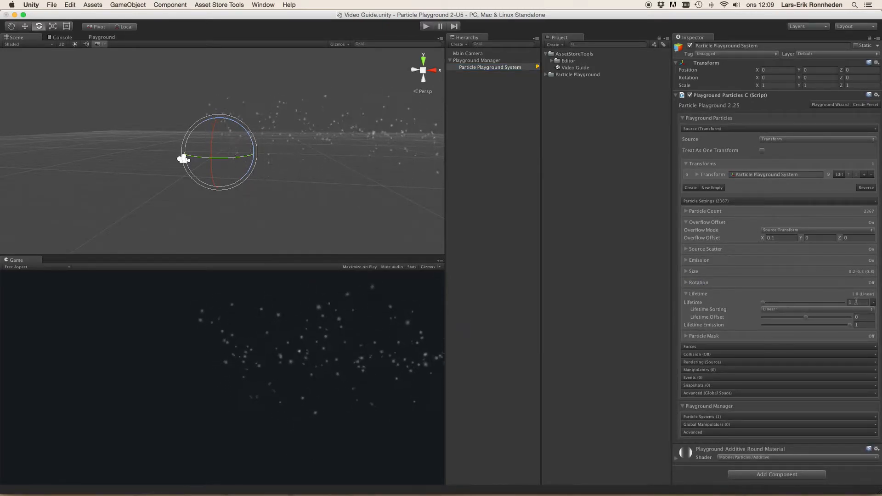
{"action": "left_click", "coordinate": [872, 302]}
{"action": "left_click", "coordinate": [869, 309]}
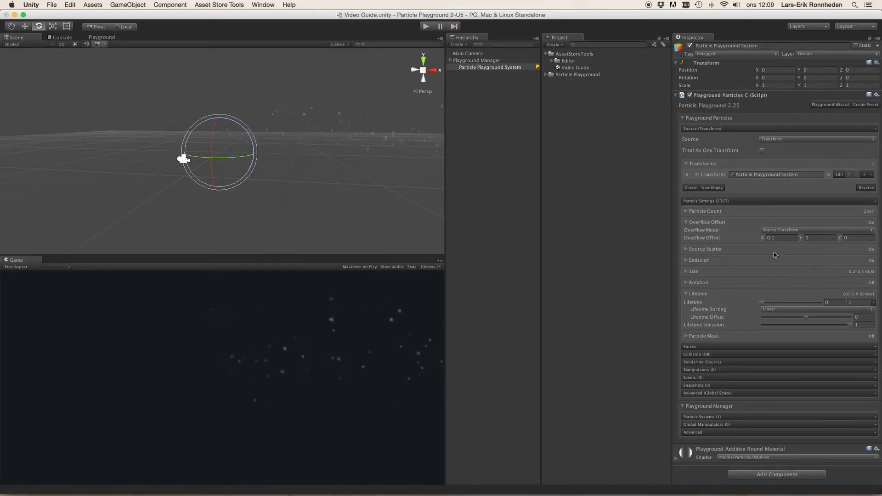
{"action": "left_click", "coordinate": [780, 237]}
{"action": "type", "text": "0"}
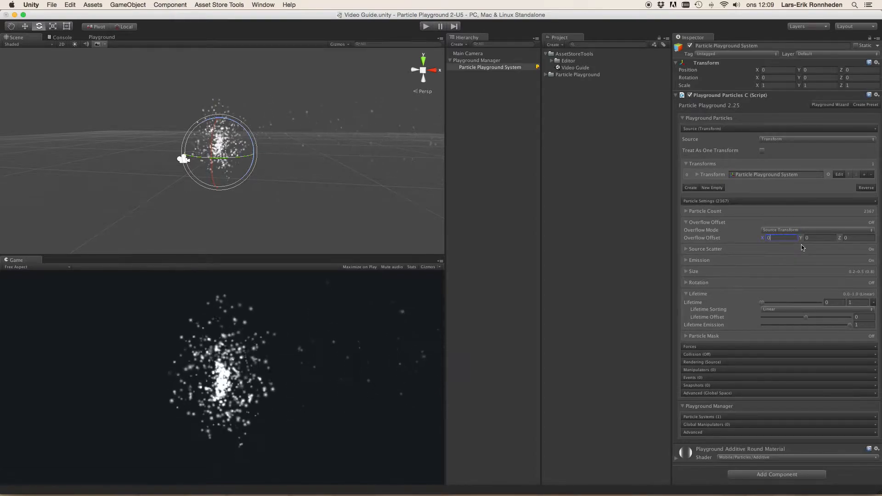
Step: Set the random lifetime range from 1 to 5 and inspect the particles in the scene
{"action": "left_click", "coordinate": [856, 303]}
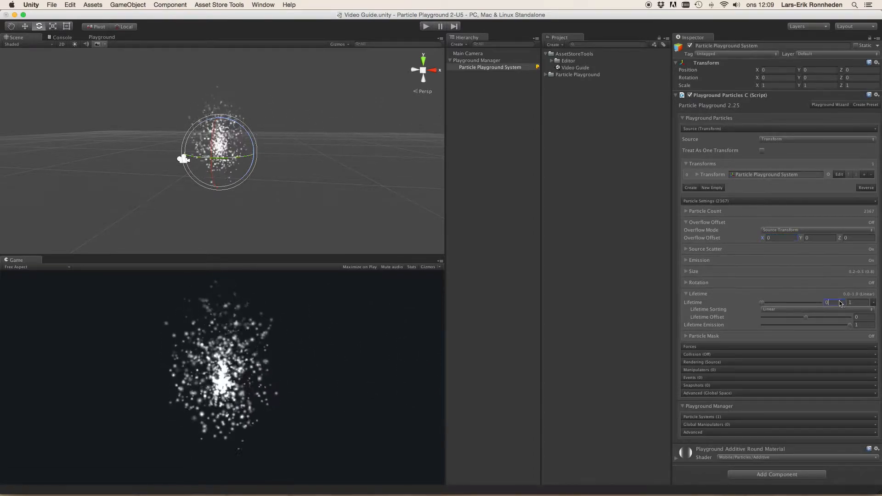
{"action": "type", "text": "5"}
{"action": "left_click", "coordinate": [835, 303]}
{"action": "type", "text": "1"}
{"action": "left_click_drag", "start_coordinate": [401, 109], "coordinate": [395, 129], "text": "alt"}
Step: Switch the Lifetime mode back to Constant and inspect the falling particles
{"action": "left_click", "coordinate": [872, 302]}
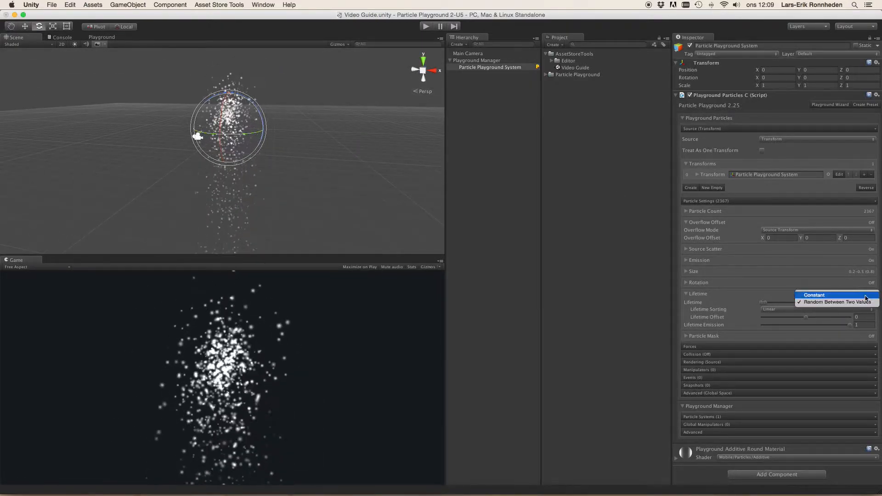
{"action": "left_click", "coordinate": [865, 296]}
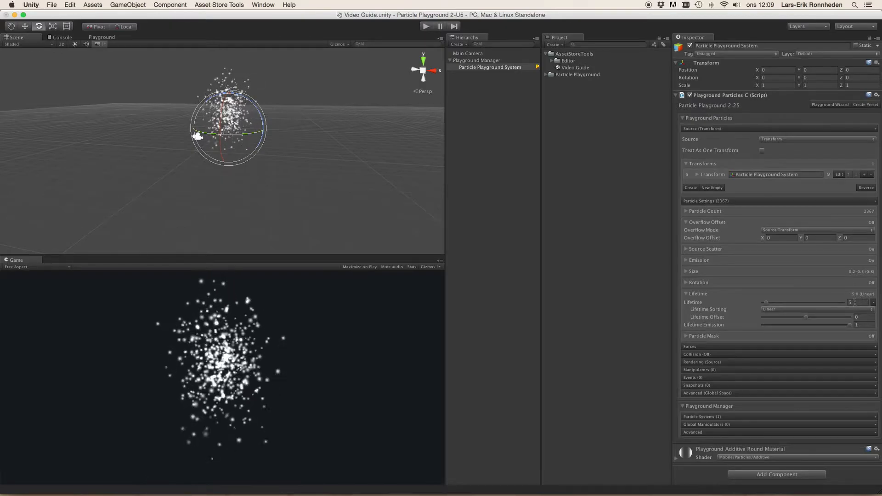
{"action": "mouse_move", "coordinate": [352, 146]}
{"action": "left_mouse_down", "text": "alt"}
{"action": "mouse_move", "coordinate": [354, 122]}
{"action": "mouse_move", "coordinate": [349, 130]}
{"action": "left_mouse_up", "text": "alt"}
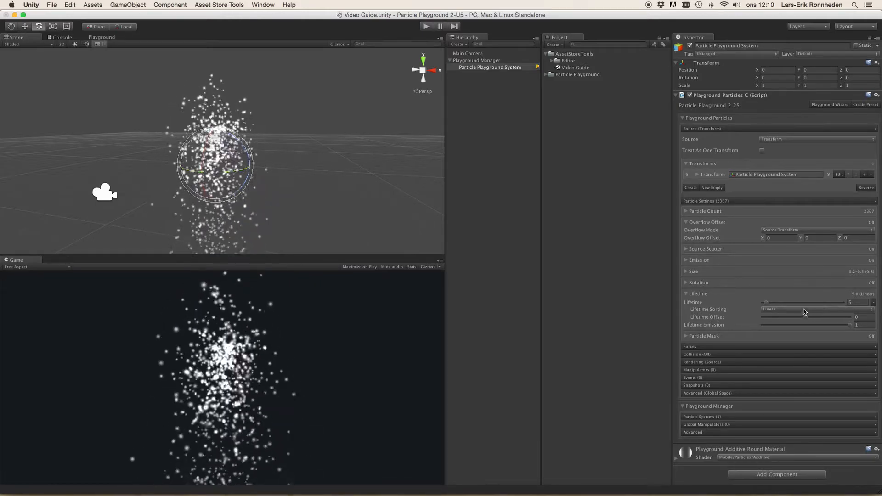
Step: Try the Scrambled, Scrambled Linear and Burst modes of Lifetime Sorting in turn
{"action": "left_click", "coordinate": [781, 311]}
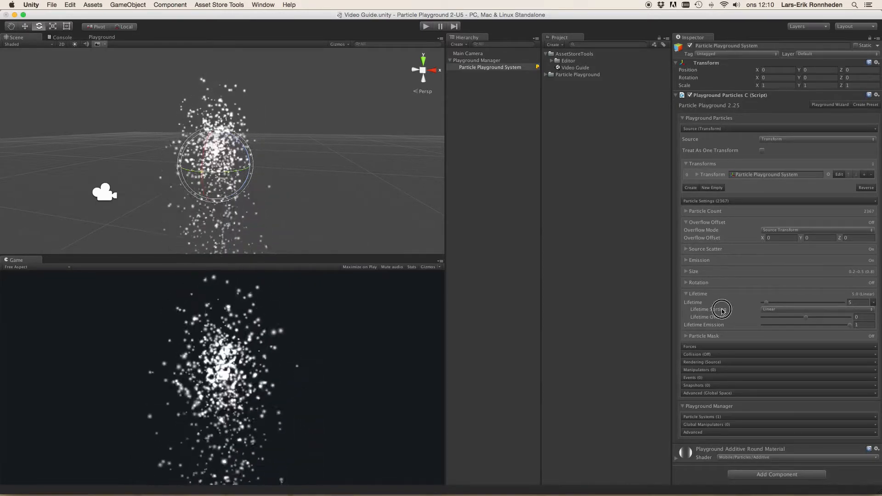
{"action": "left_click", "coordinate": [776, 311]}
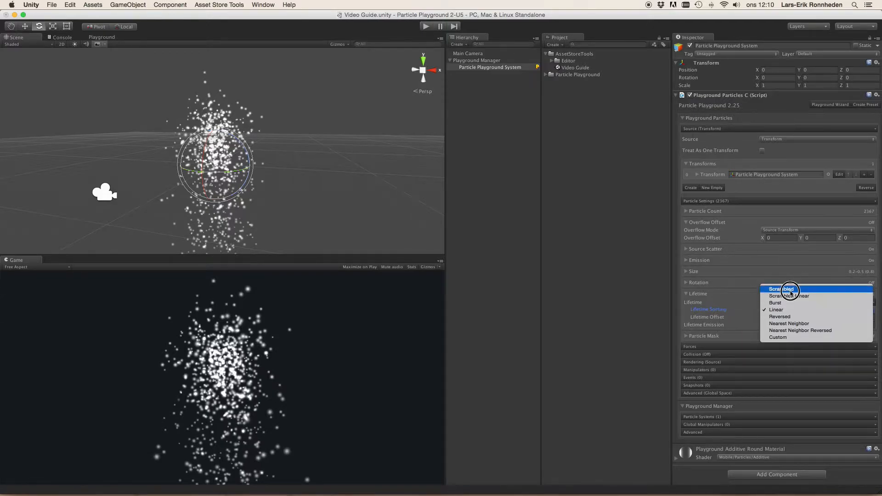
{"action": "left_click", "coordinate": [789, 290]}
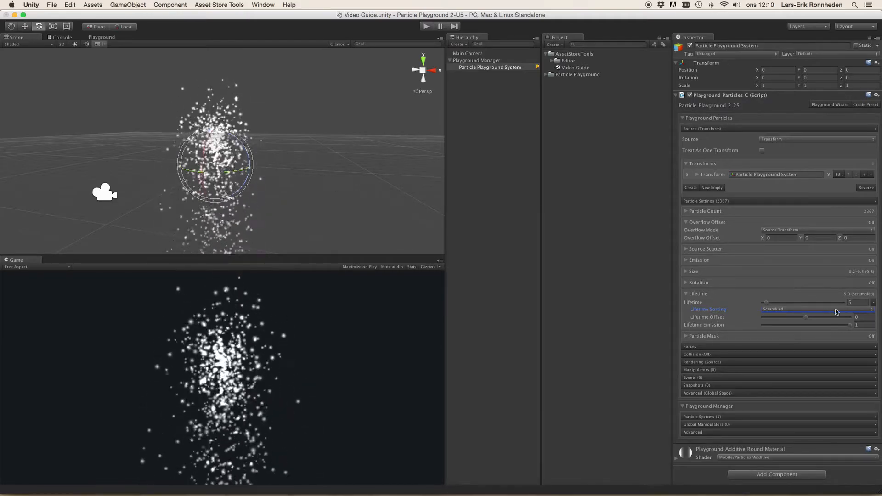
{"action": "left_click", "coordinate": [778, 309]}
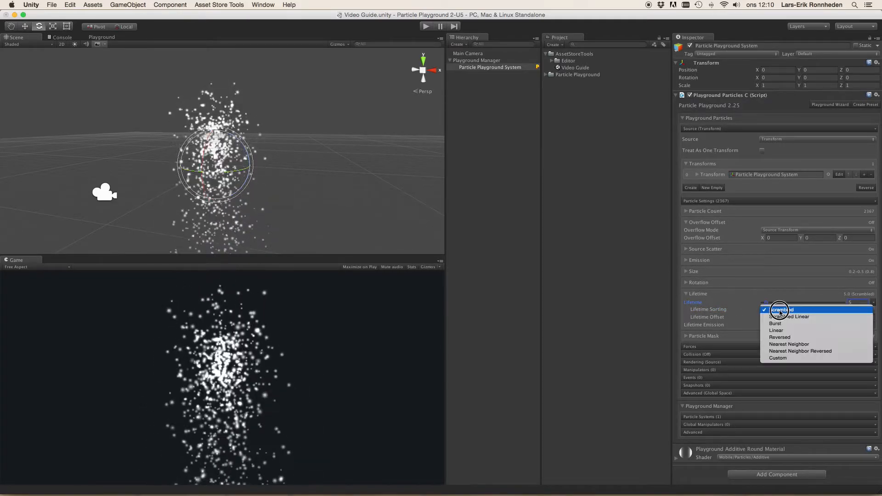
{"action": "left_click", "coordinate": [783, 316]}
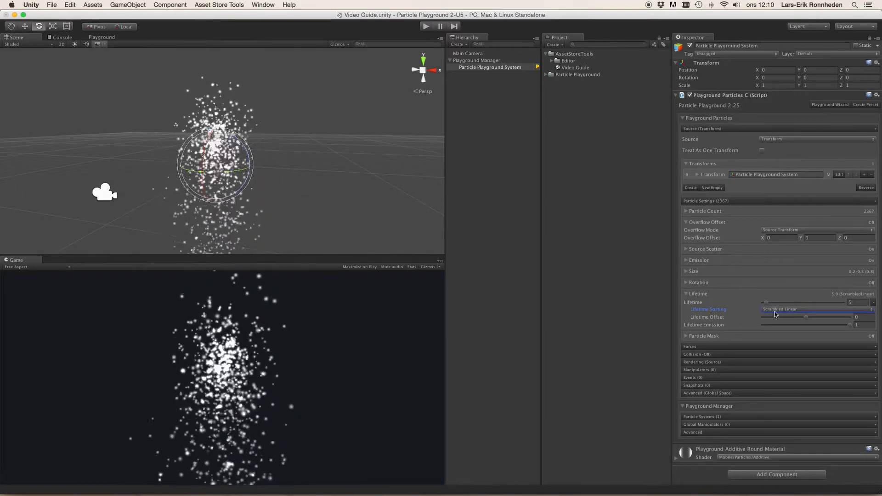
{"action": "left_click_drag", "start_coordinate": [770, 310], "coordinate": [786, 318]}
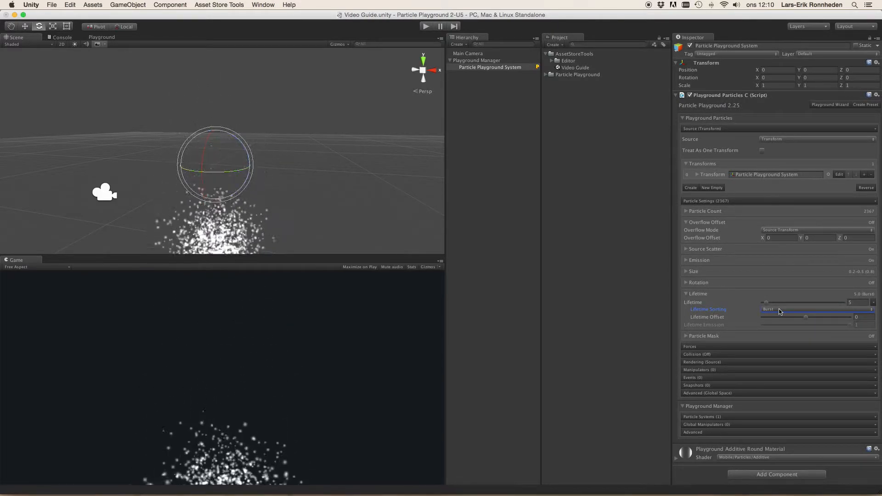
Step: Set the particle lifetime to 1 and Lifetime Sorting to Linear
{"action": "left_click", "coordinate": [859, 302]}
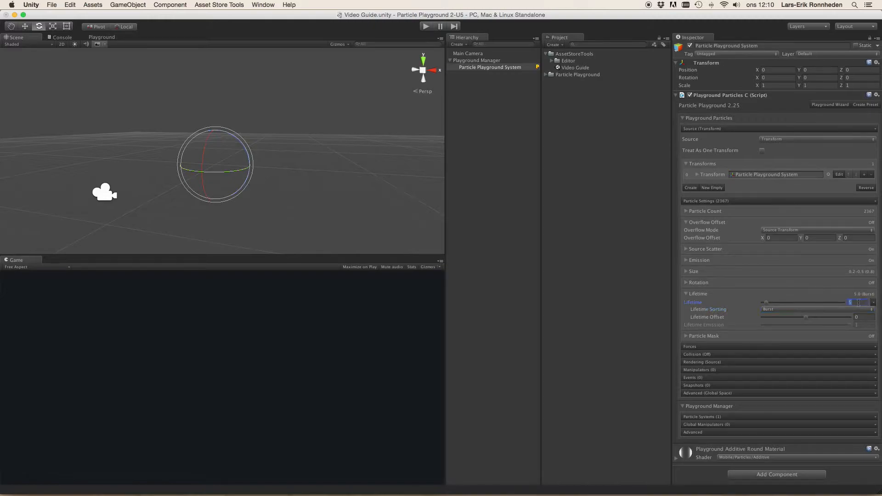
{"action": "left_click", "coordinate": [786, 313]}
{"action": "left_click", "coordinate": [787, 314]}
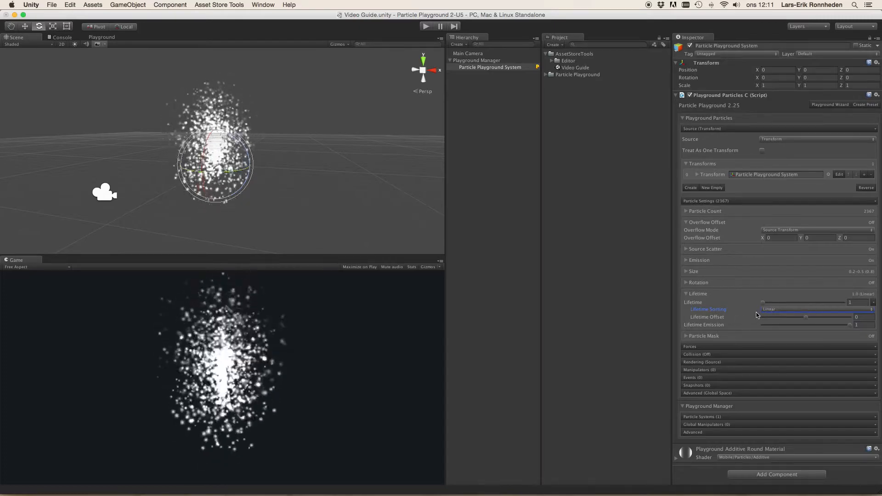
Step: Try Reversed as the Lifetime Sorting, followed by Nearest Neighbor
{"action": "left_click", "coordinate": [780, 311]}
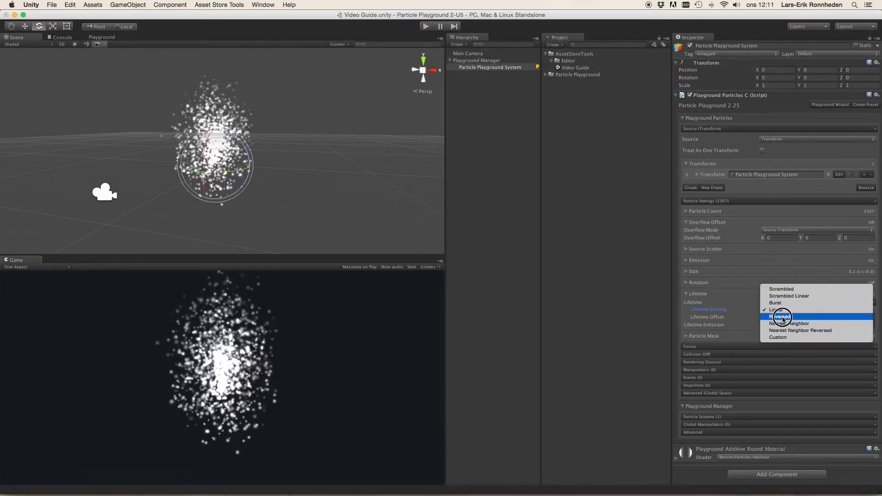
{"action": "left_click", "coordinate": [783, 317]}
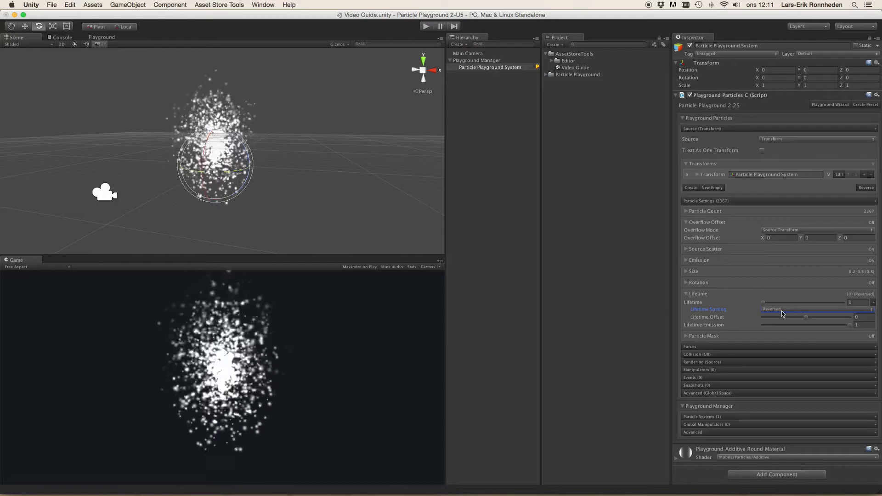
{"action": "left_click", "coordinate": [782, 312]}
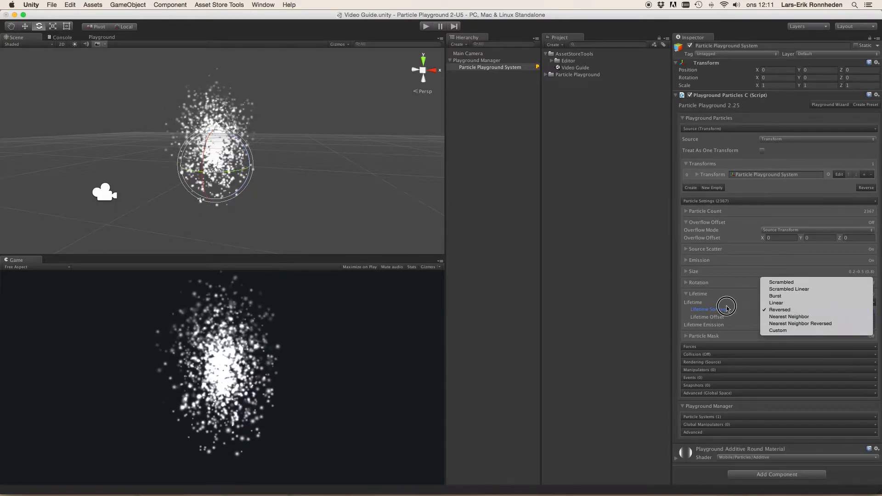
{"action": "left_click", "coordinate": [775, 316]}
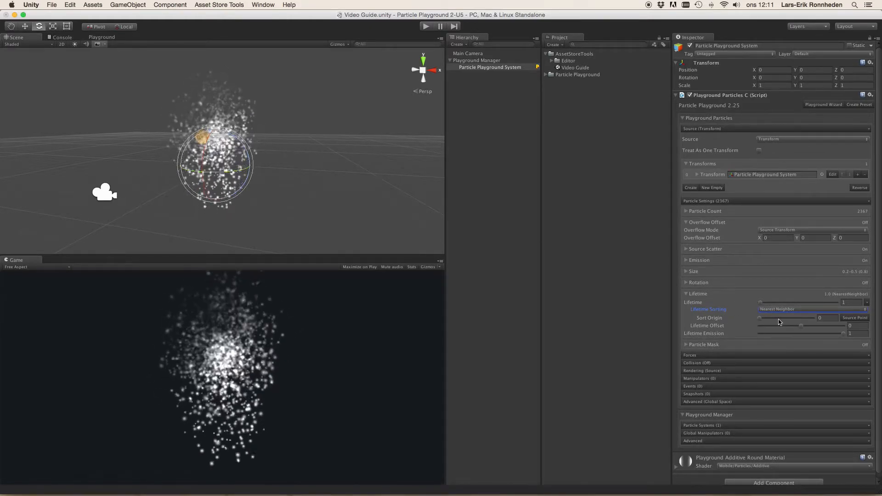
Step: Change the source point of the Sort Origin, then switch it to Vector3 and raise its Y value to about 8
{"action": "left_click", "coordinate": [775, 318]}
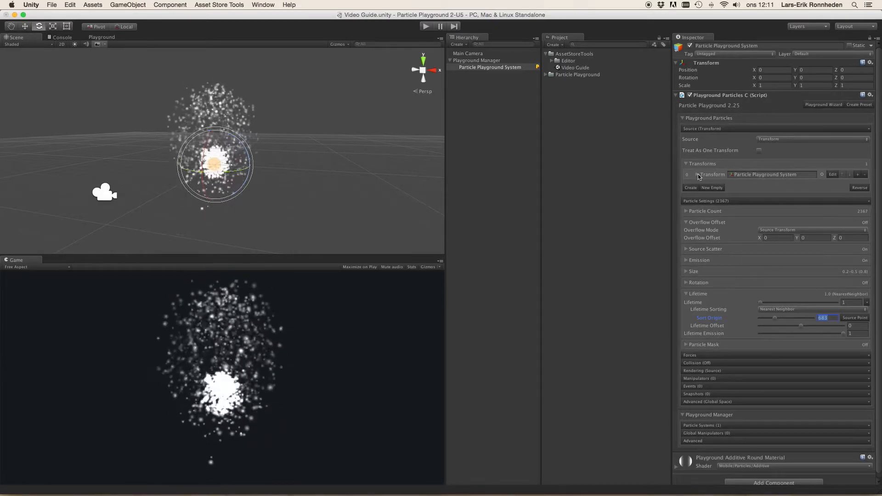
{"action": "left_click", "coordinate": [847, 318]}
{"action": "left_click", "coordinate": [848, 323]}
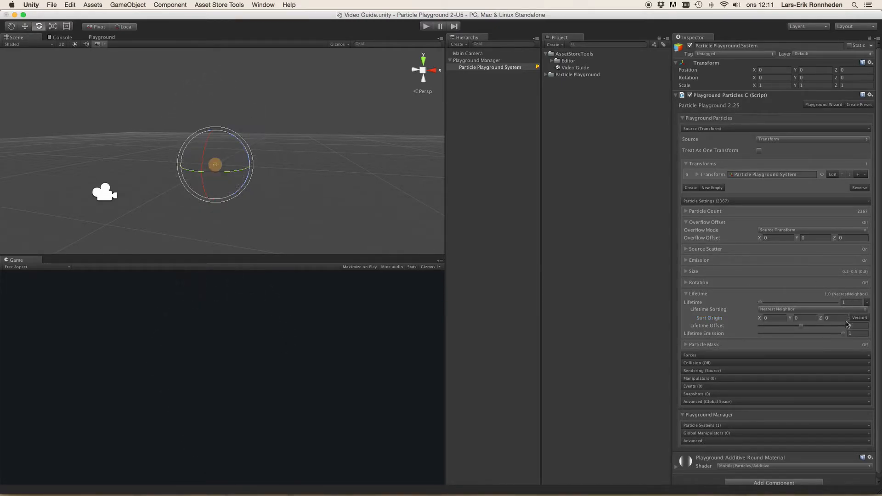
{"action": "left_click_drag", "start_coordinate": [790, 322], "coordinate": [856, 323]}
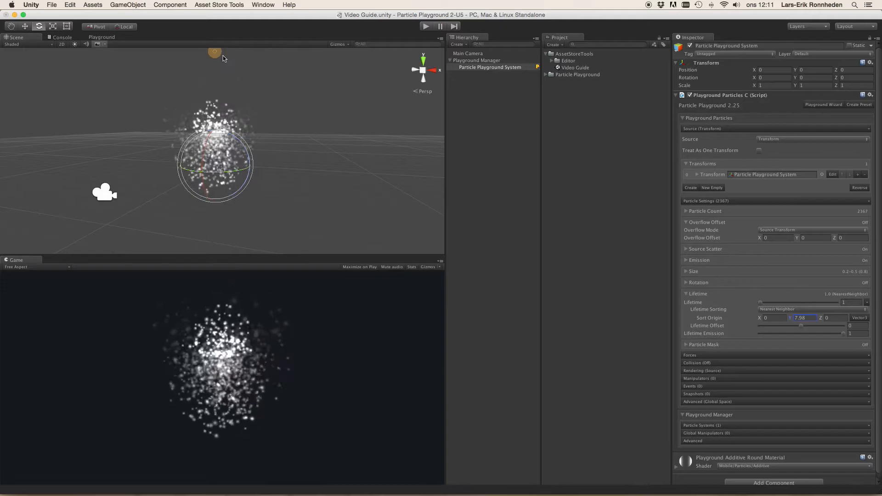
Step: Switch the Sort Origin type to Transform, then set Lifetime Sorting to Scrambled Linear
{"action": "left_click", "coordinate": [859, 318]}
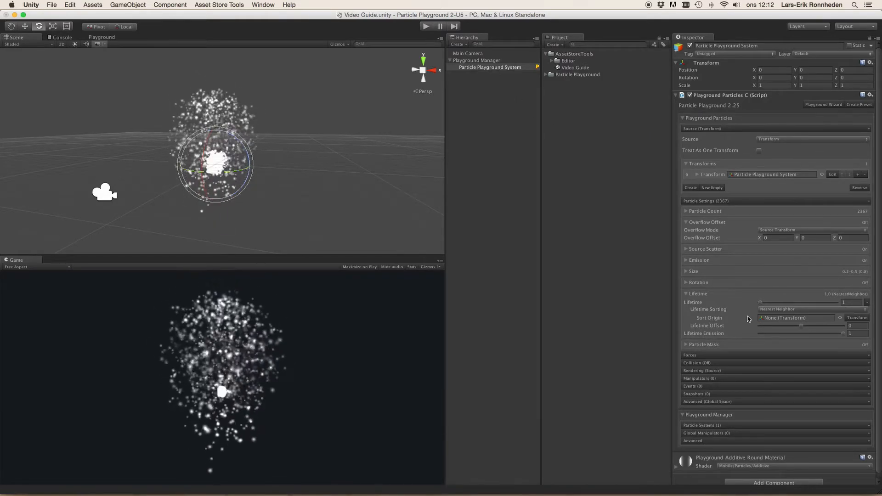
{"action": "left_click", "coordinate": [781, 309]}
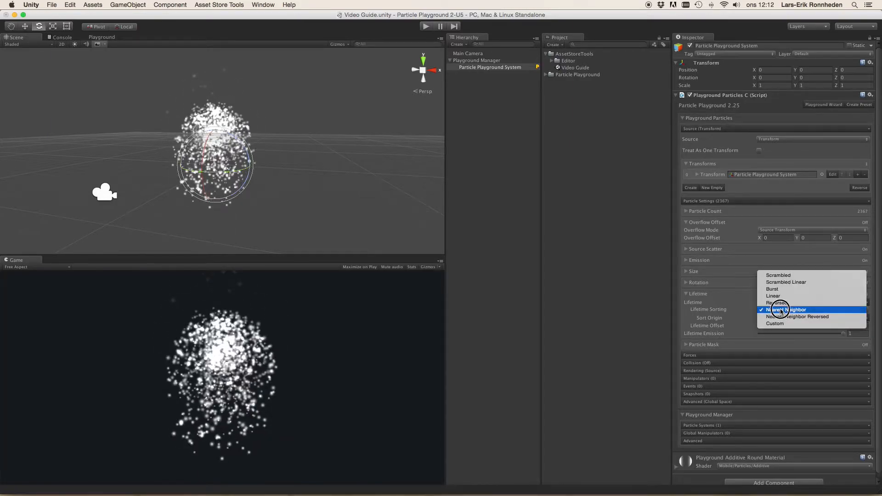
{"action": "left_click", "coordinate": [780, 282]}
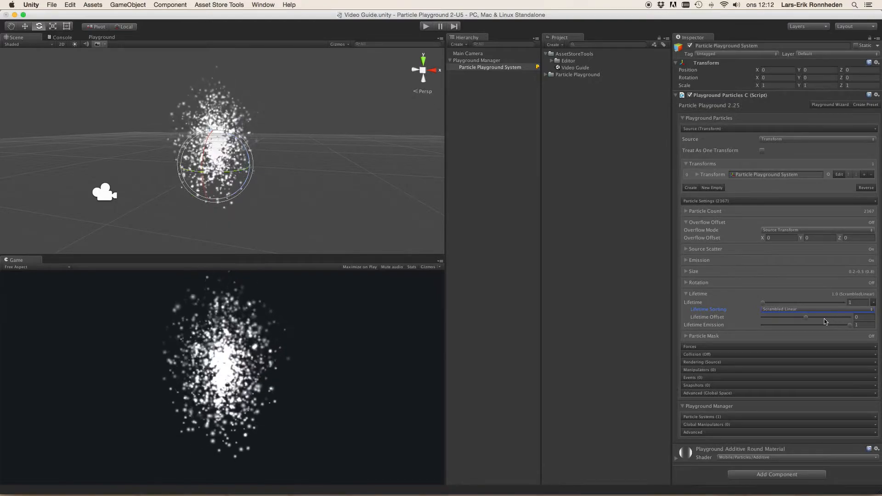
Step: Try lower and higher Lifetime Offset values, then reset the offset to 0
{"action": "left_click", "coordinate": [692, 317]}
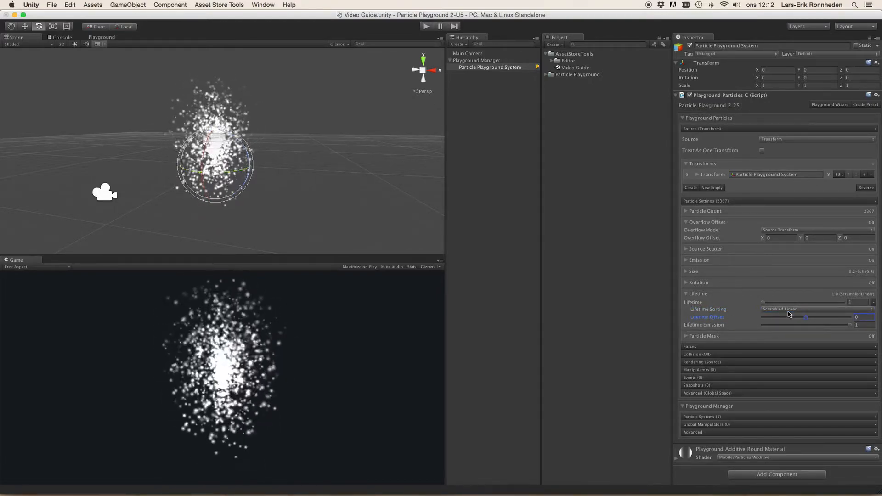
{"action": "left_click_drag", "start_coordinate": [792, 320], "coordinate": [784, 320]}
{"action": "left_click", "coordinate": [824, 317]}
{"action": "left_click", "coordinate": [864, 318]}
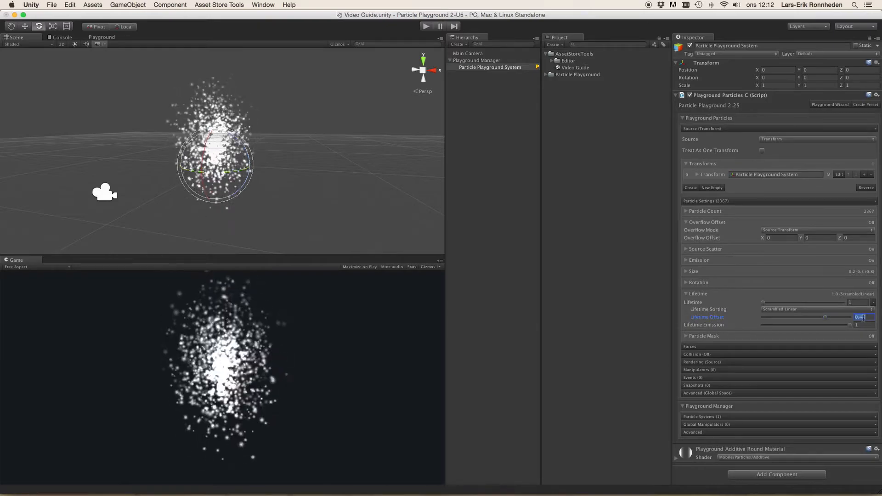
Step: Reduce Lifetime Emission to 0.317
{"action": "left_click", "coordinate": [720, 325]}
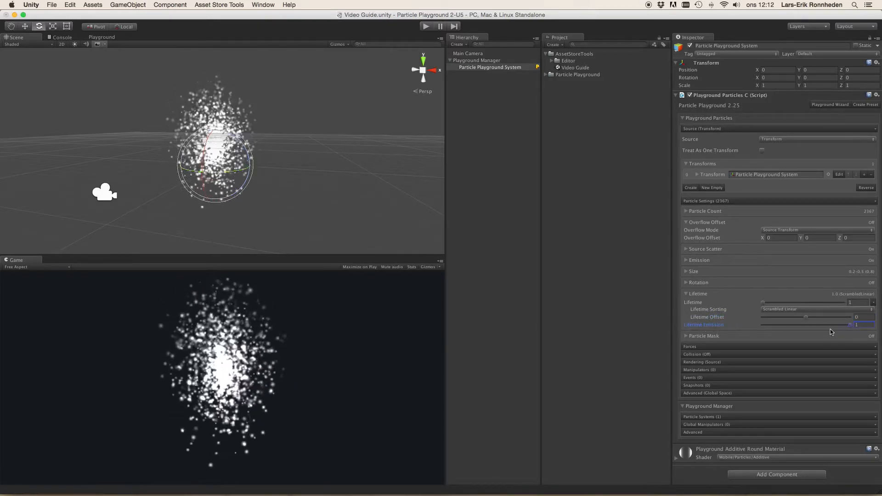
{"action": "left_click_drag", "start_coordinate": [811, 328], "coordinate": [791, 329]}
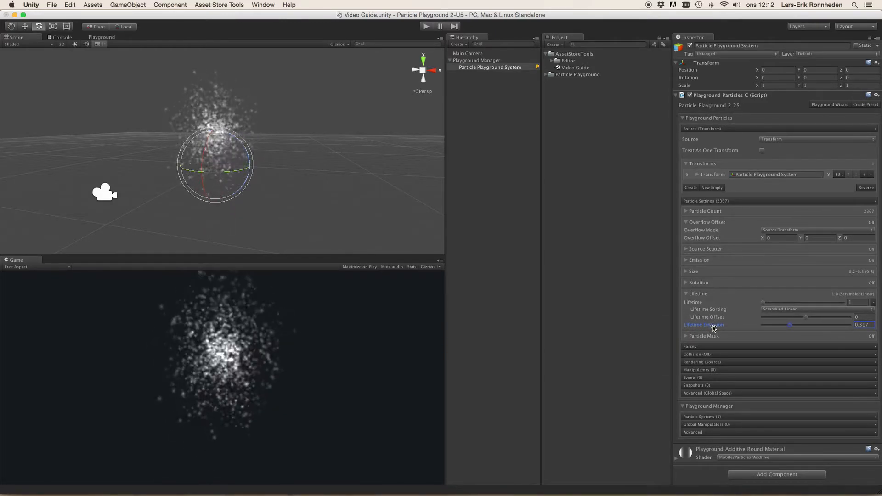
Step: Try Lifetime Emission at 0.179 and 1, then set it to 0.5 with a Lifetime of 2
{"action": "left_click", "coordinate": [777, 325]}
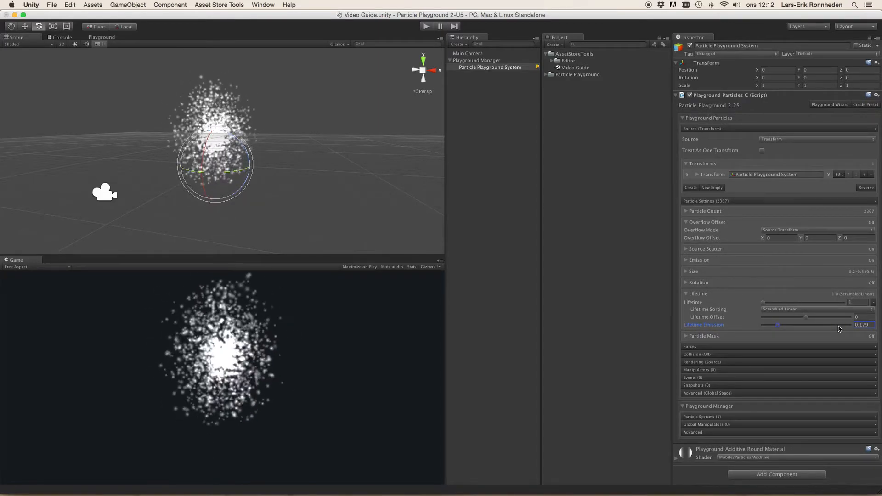
{"action": "left_click_drag", "start_coordinate": [797, 325], "coordinate": [856, 331]}
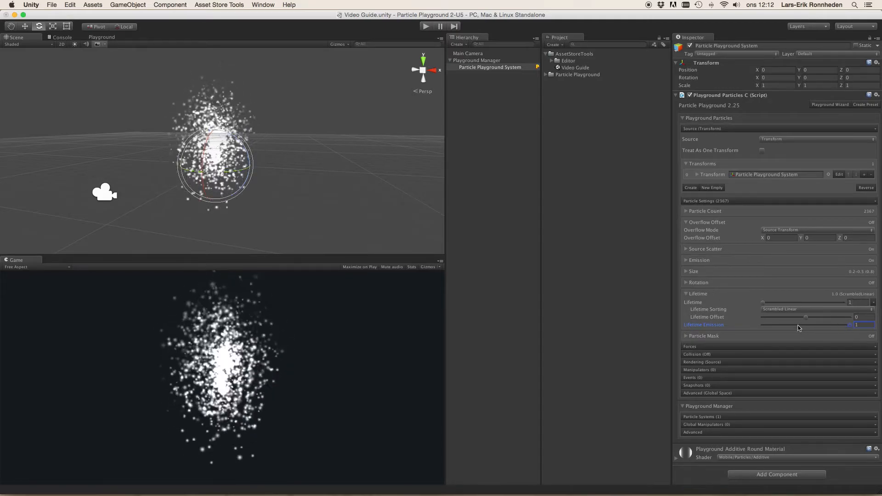
{"action": "left_click", "coordinate": [859, 325]}
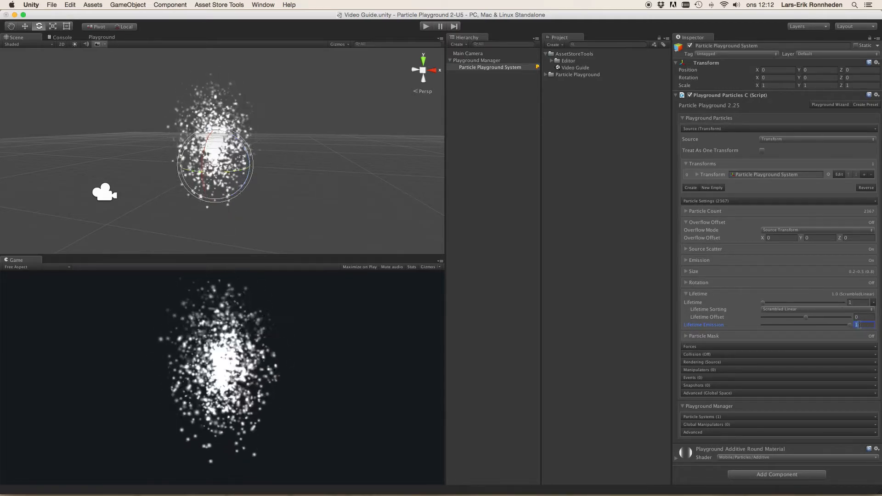
{"action": "left_click", "coordinate": [857, 302]}
{"action": "type", "text": "2"}
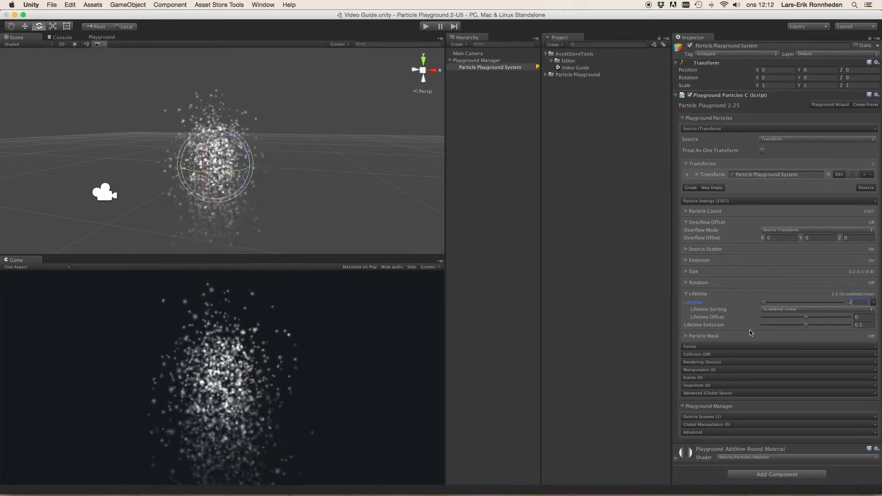
Step: Lower Lifetime Emission to 0
{"action": "left_click", "coordinate": [716, 325]}
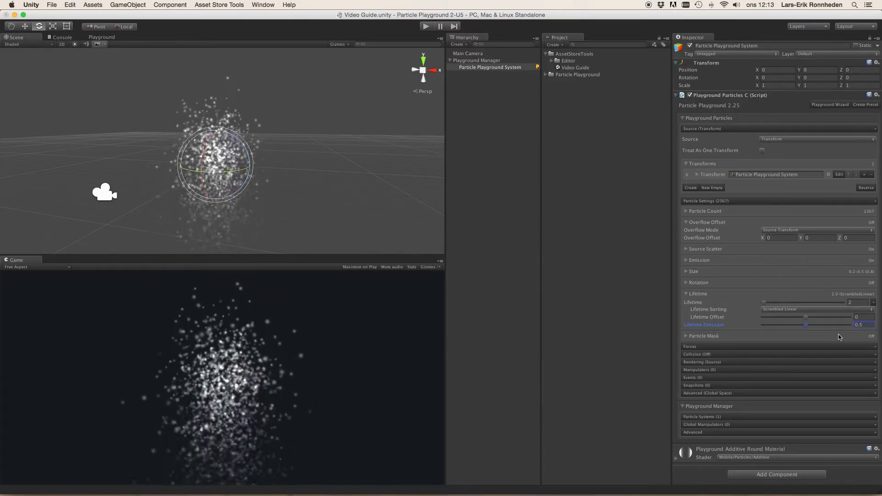
{"action": "left_click", "coordinate": [775, 325]}
{"action": "left_click_drag", "start_coordinate": [775, 325], "coordinate": [751, 329]}
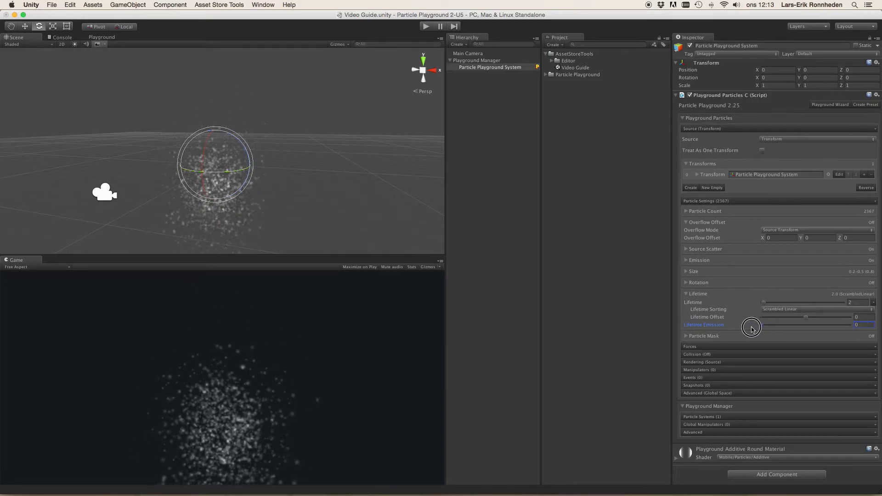
Step: Try Burst as the Lifetime Sorting, then return to Scrambled Linear and raise Lifetime Emission to 1
{"action": "left_click", "coordinate": [769, 309]}
{"action": "left_click", "coordinate": [779, 316]}
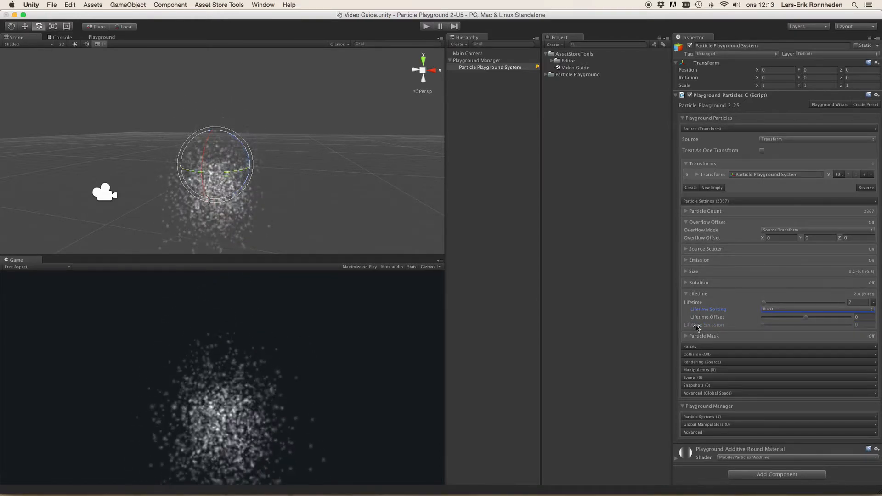
{"action": "left_click", "coordinate": [788, 310]}
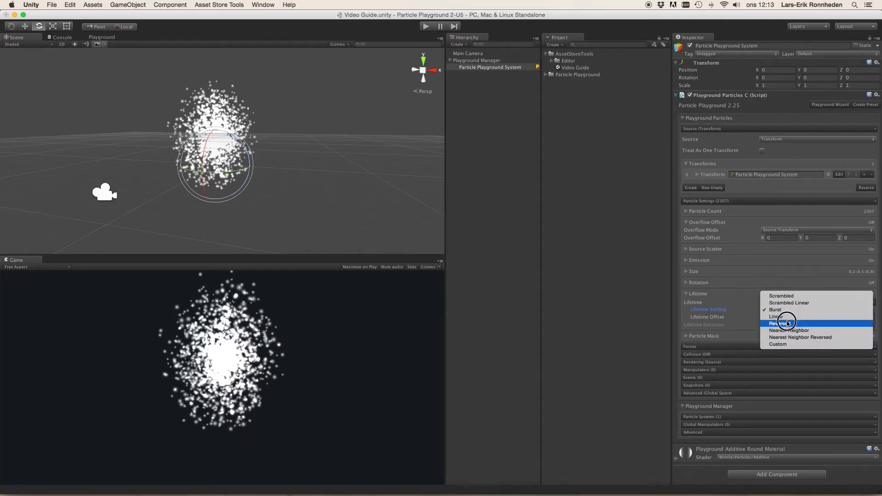
{"action": "left_click", "coordinate": [786, 304]}
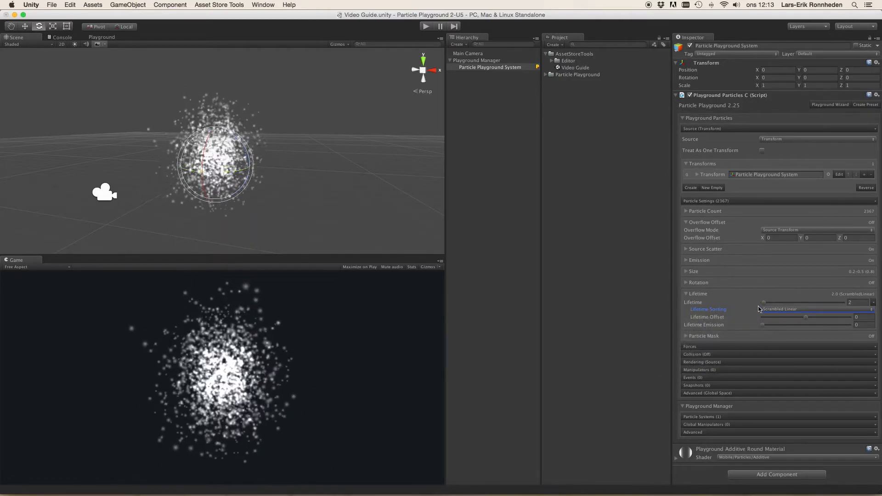
{"action": "left_click_drag", "start_coordinate": [800, 327], "coordinate": [866, 321]}
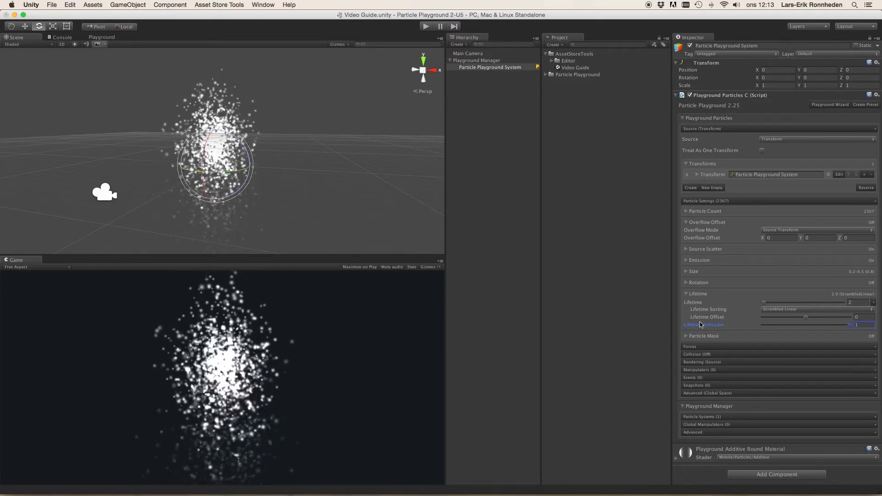
Step: Expand the Particle Mask settings and set Lifetime Sorting to Linear
{"action": "left_click", "coordinate": [699, 337]}
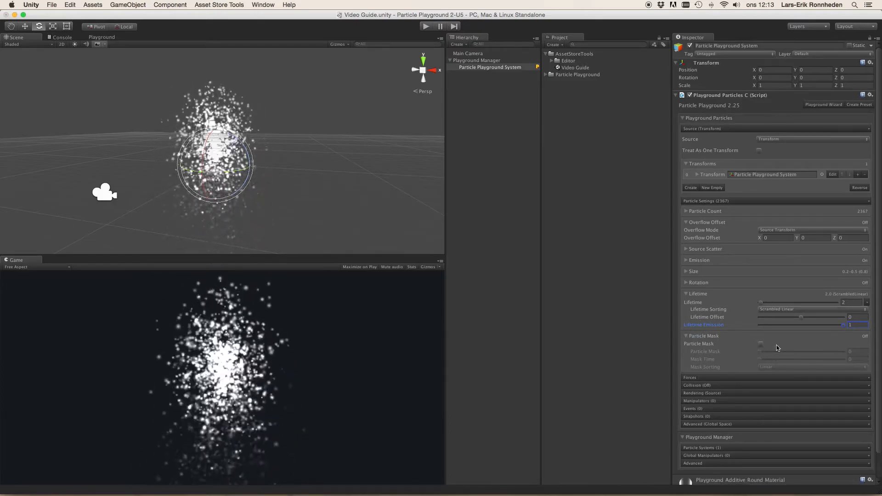
{"action": "left_click", "coordinate": [776, 309]}
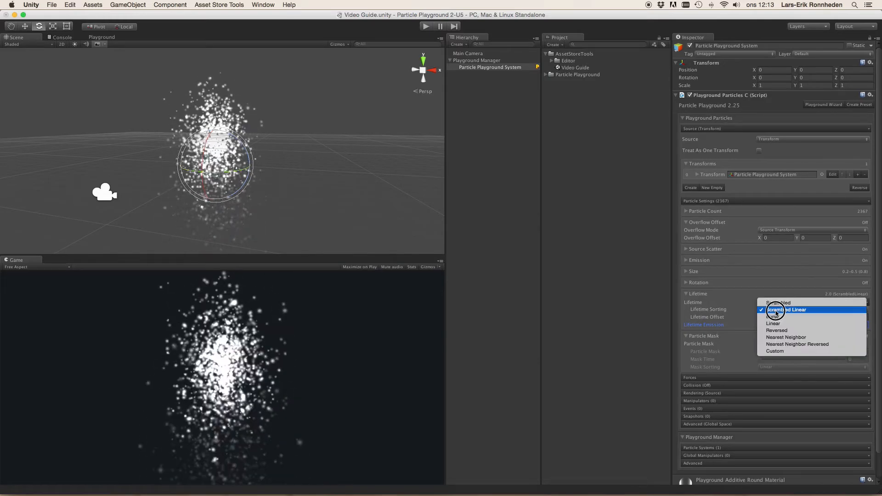
{"action": "left_click", "coordinate": [776, 319]}
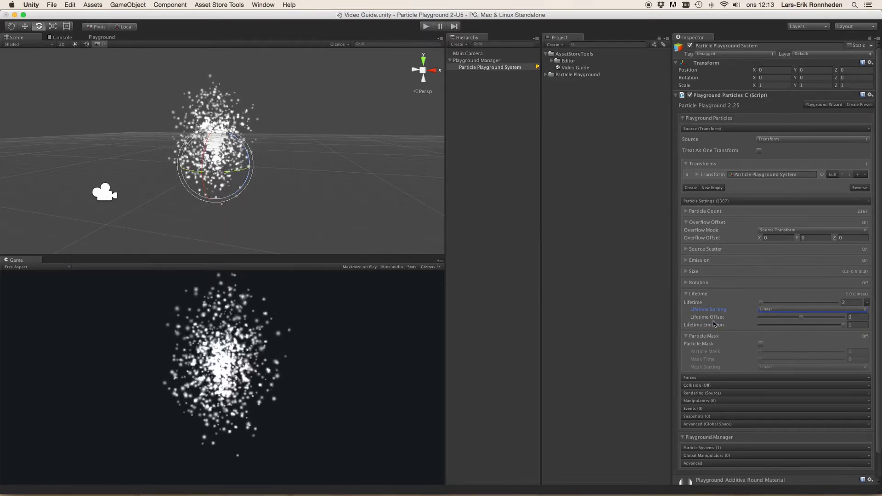
Step: Set the Overflow Offset X value to 0.1 so the particles spread sideways from the source
{"action": "left_click", "coordinate": [777, 238]}
{"action": "type", "text": "0.1"}
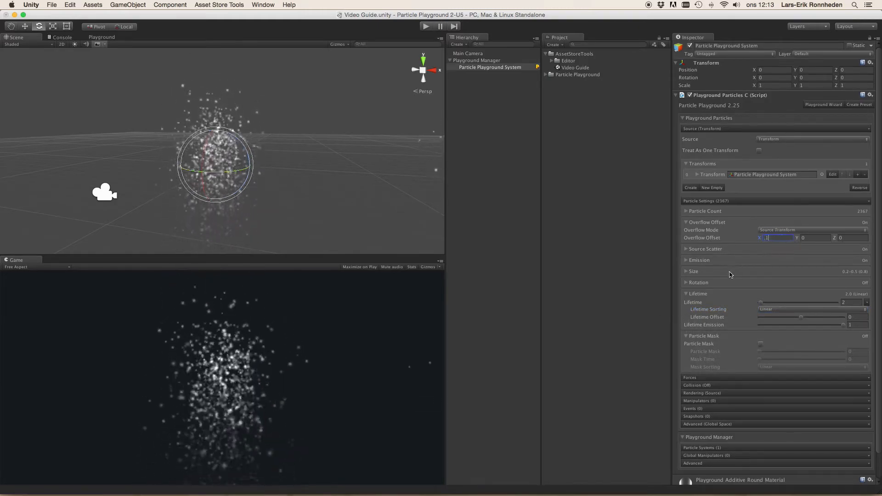
{"action": "left_click_drag", "start_coordinate": [389, 184], "coordinate": [408, 171], "text": "alt"}
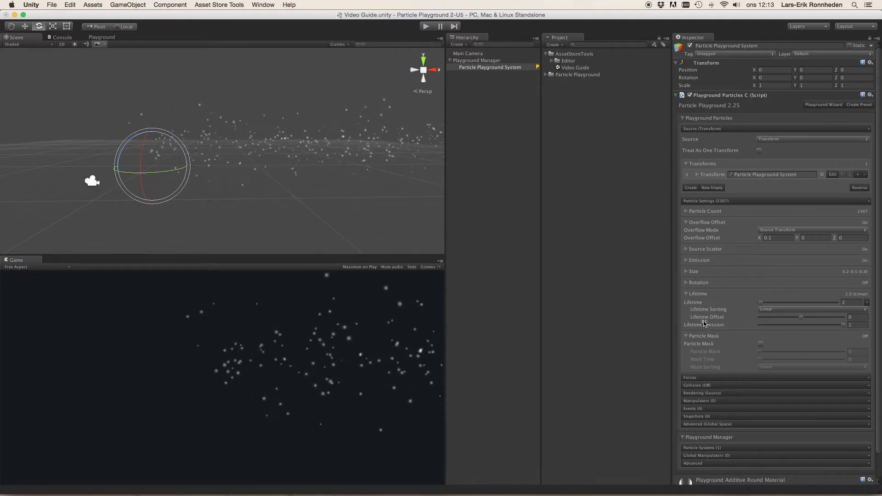
Step: Expand the Particle Count settings and set the count to 100
{"action": "left_click", "coordinate": [715, 211]}
{"action": "left_click", "coordinate": [843, 219]}
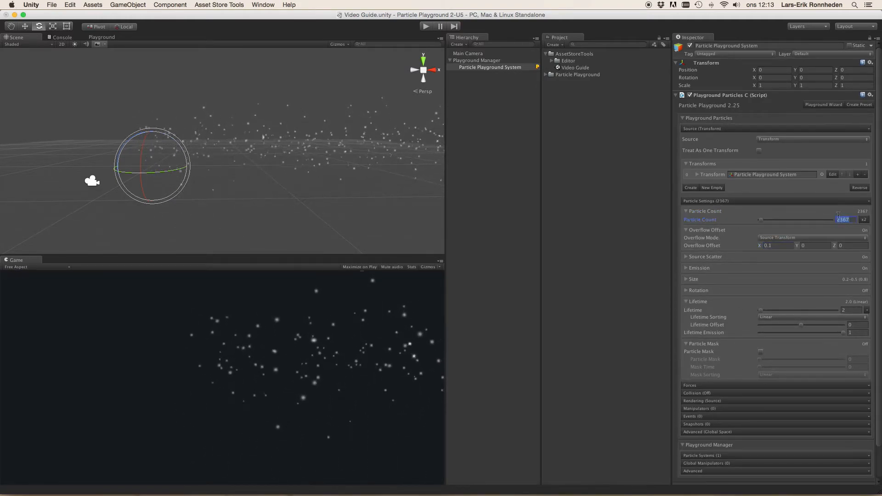
{"action": "type", "text": "100"}
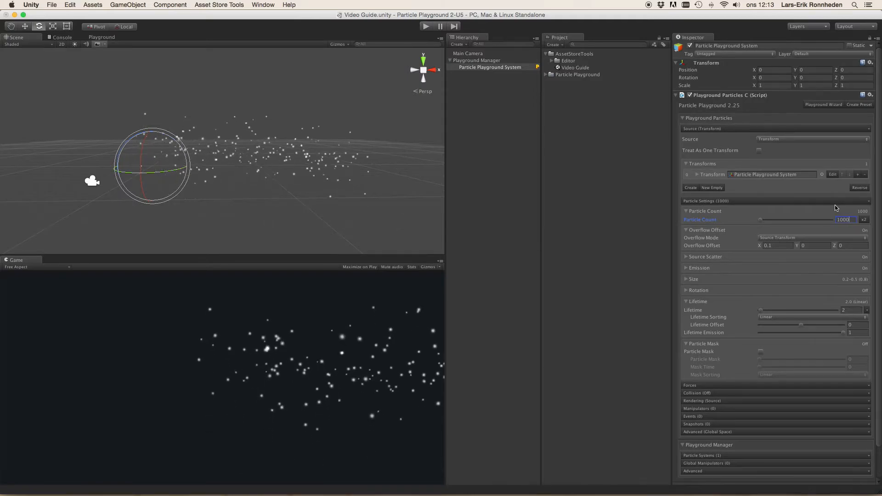
{"action": "left_click_drag", "start_coordinate": [391, 186], "coordinate": [381, 177], "text": "alt"}
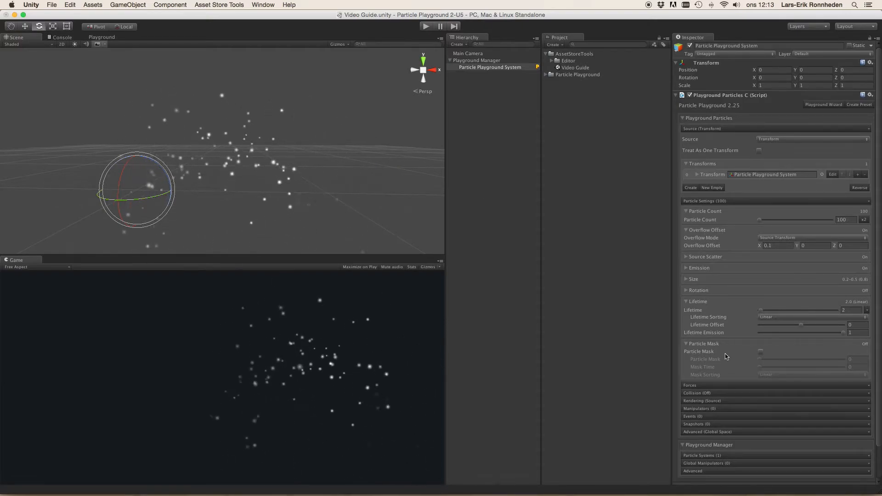
Step: Enable the Particle Mask and raise its value to 35
{"action": "left_click", "coordinate": [702, 352]}
{"action": "left_click", "coordinate": [760, 353]}
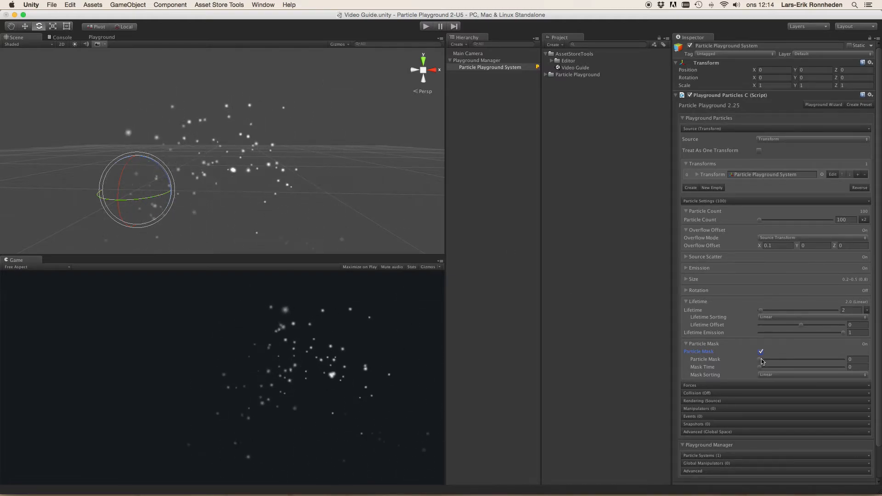
{"action": "left_click_drag", "start_coordinate": [760, 362], "coordinate": [790, 364]}
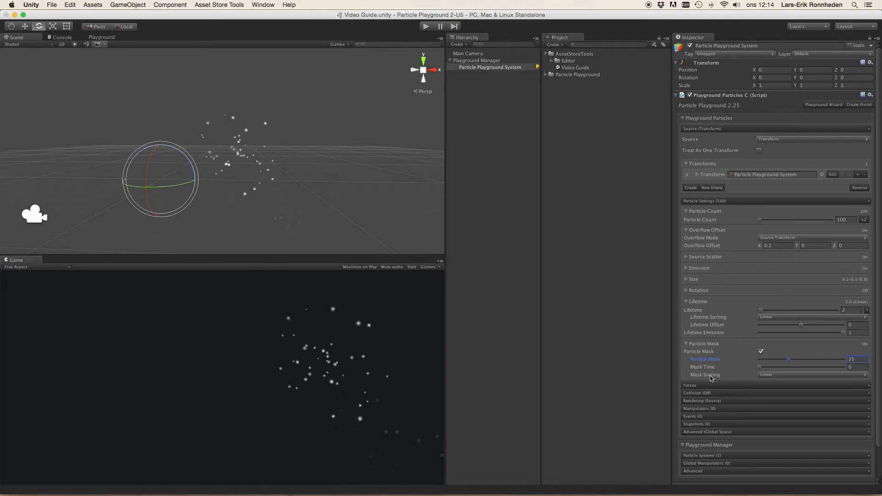
Step: With Mask Sorting kept at Linear, raise the Particle Mask to 58, then reset it to 0
{"action": "left_click", "coordinate": [774, 377]}
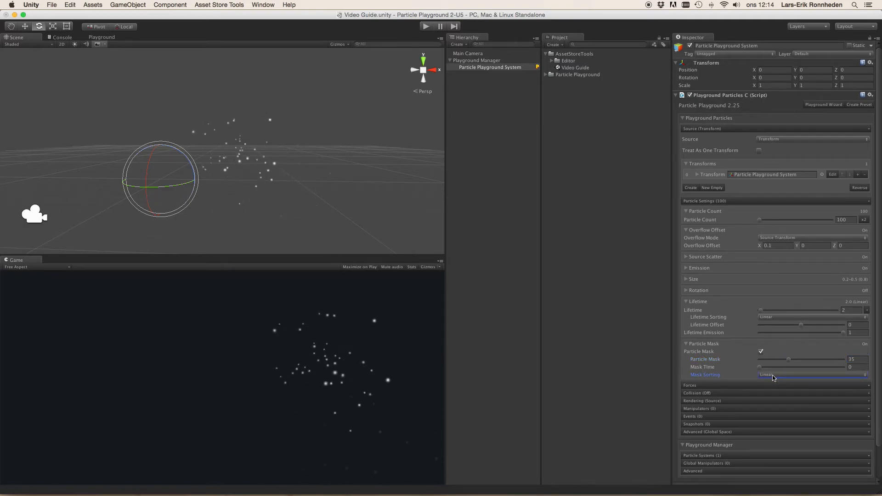
{"action": "left_click_drag", "start_coordinate": [788, 359], "coordinate": [808, 359]}
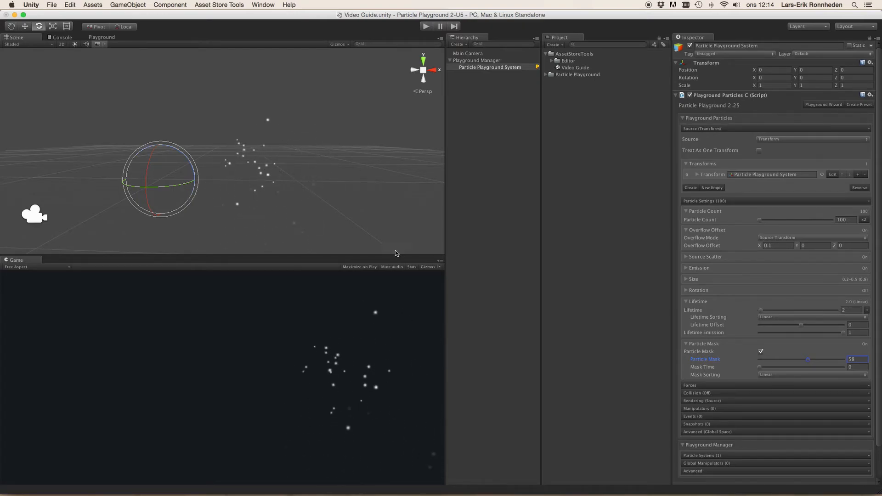
{"action": "left_click_drag", "start_coordinate": [790, 360], "coordinate": [756, 363]}
Step: Switch Mask Sorting to Reversed and vary the Particle Mask value, returning it to 0
{"action": "left_click", "coordinate": [775, 374]}
{"action": "left_click", "coordinate": [775, 382]}
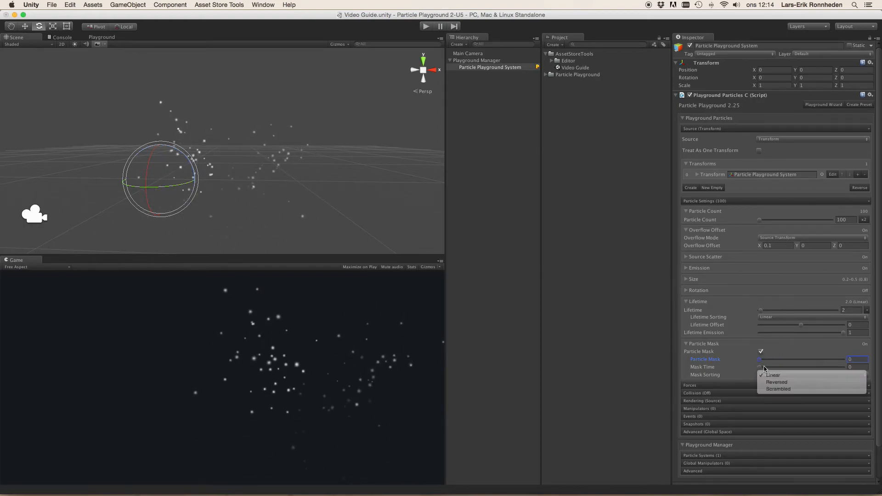
{"action": "mouse_move", "coordinate": [760, 360]}
{"action": "left_mouse_down"}
{"action": "mouse_move", "coordinate": [811, 361]}
{"action": "mouse_move", "coordinate": [756, 364]}
{"action": "left_mouse_up"}
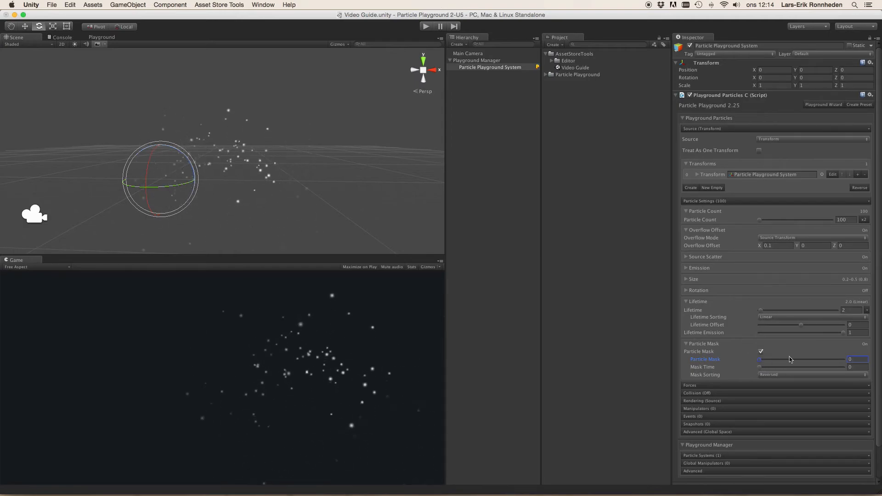
Step: Set Mask Sorting to Scrambled, raise the Particle Mask to 76, then lower it again
{"action": "left_click", "coordinate": [794, 375]}
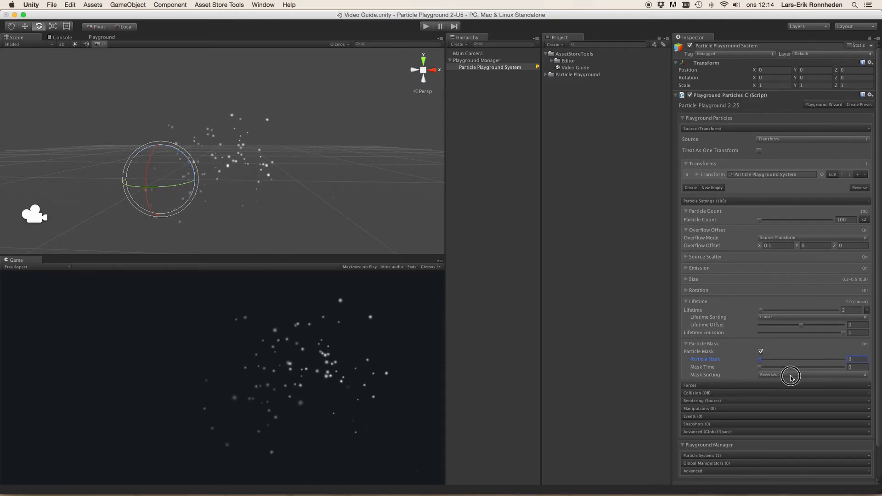
{"action": "left_click", "coordinate": [788, 382]}
{"action": "left_click_drag", "start_coordinate": [761, 361], "coordinate": [823, 360]}
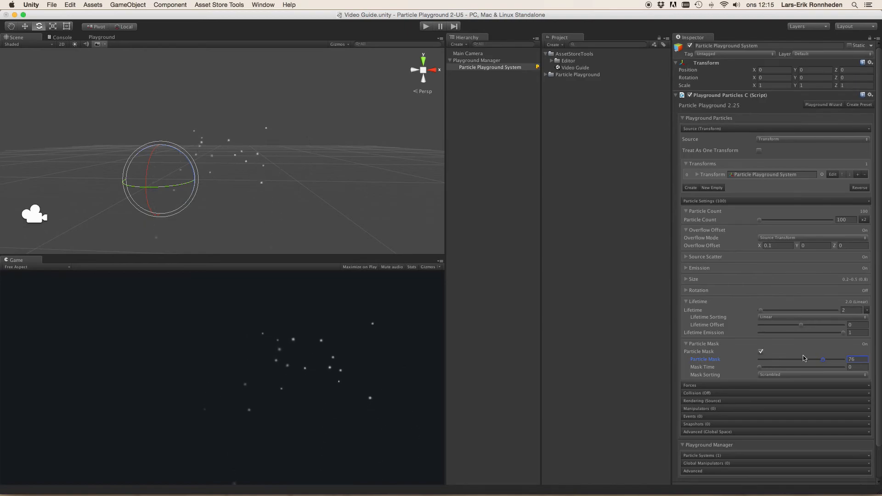
{"action": "mouse_move", "coordinate": [822, 362]}
{"action": "left_mouse_down"}
{"action": "mouse_move", "coordinate": [760, 361]}
{"action": "mouse_move", "coordinate": [812, 362]}
{"action": "left_mouse_up"}
Step: Set Mask Time to 1.02, then test the Particle Mask at 62 and bring it back down
{"action": "mouse_move", "coordinate": [759, 367]}
{"action": "left_mouse_down"}
{"action": "mouse_move", "coordinate": [769, 367]}
{"action": "mouse_move", "coordinate": [750, 360]}
{"action": "left_mouse_up"}
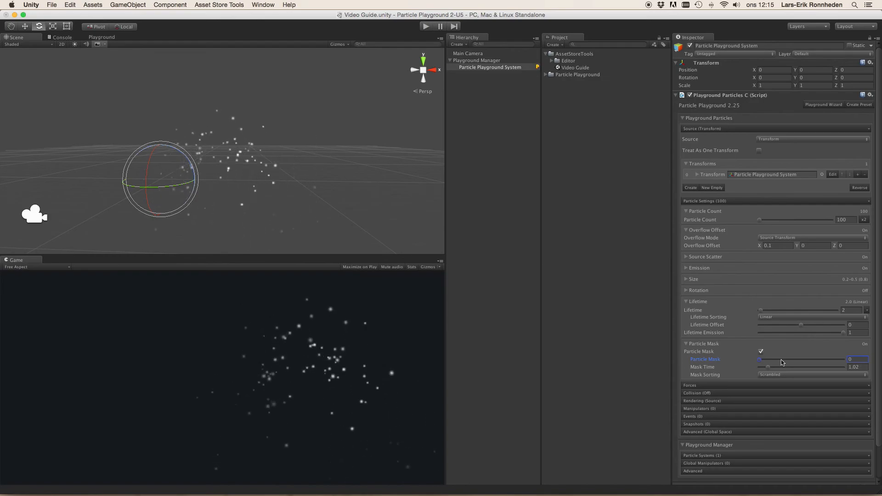
{"action": "left_click", "coordinate": [811, 359]}
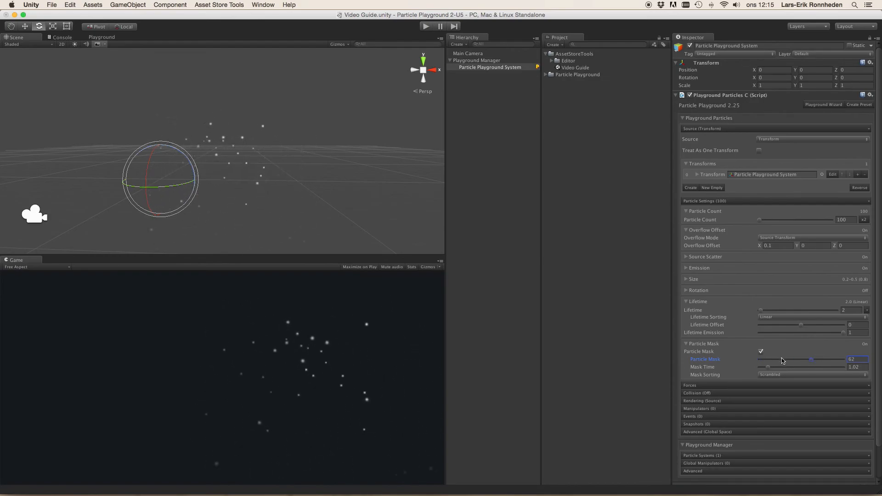
{"action": "left_click_drag", "start_coordinate": [758, 360], "coordinate": [719, 361]}
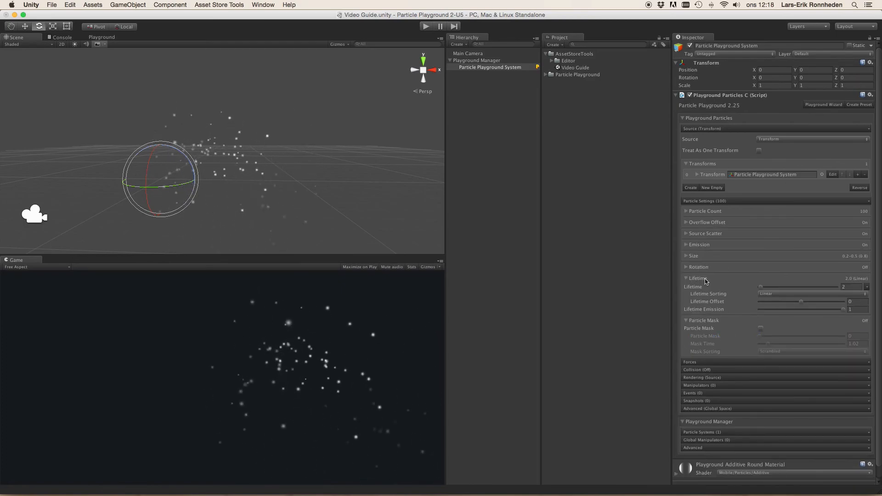
Step: Collapse the Lifetime settings
{"action": "left_click", "coordinate": [714, 279]}
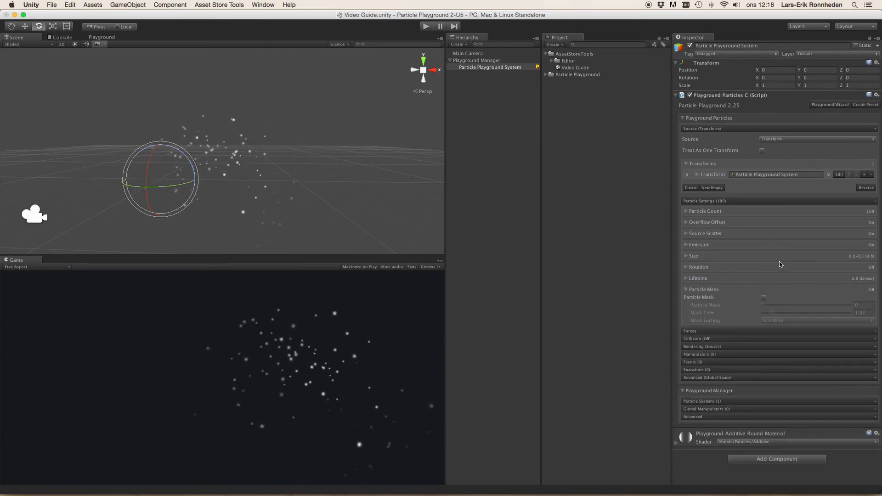